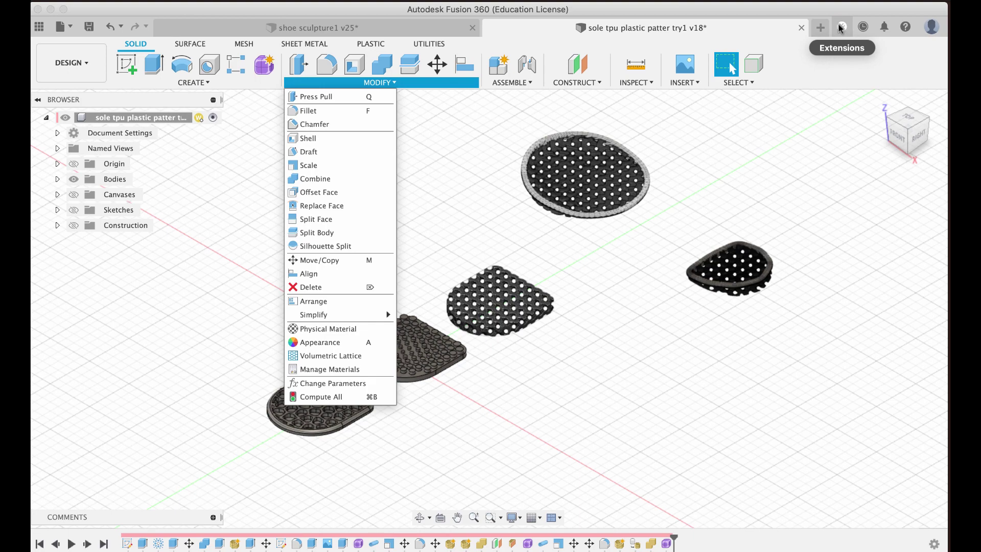
# Step: Examine the edge of the gyroid lattice sample straight on from the right side
pyautogui.click(795, 72)
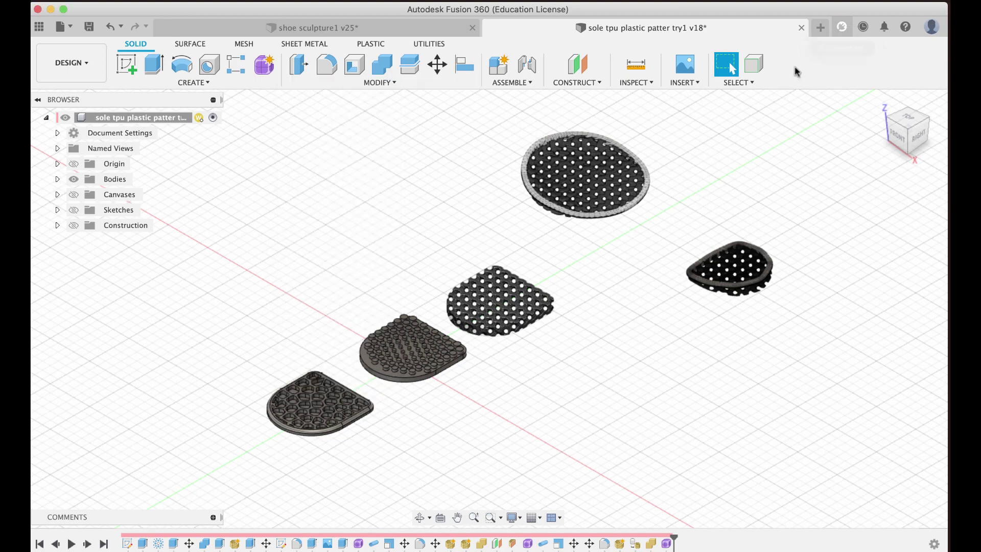
pyautogui.scroll(8, 503, 314)
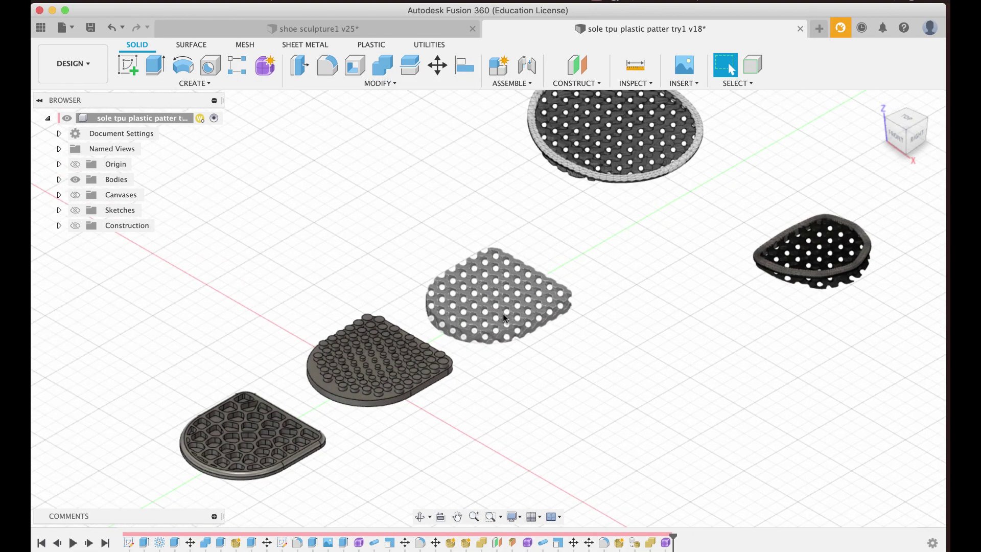
pyautogui.keyDown('shift'); pyautogui.moveTo(504, 316); pyautogui.dragTo(471, 334, button='middle'); pyautogui.keyUp('shift')
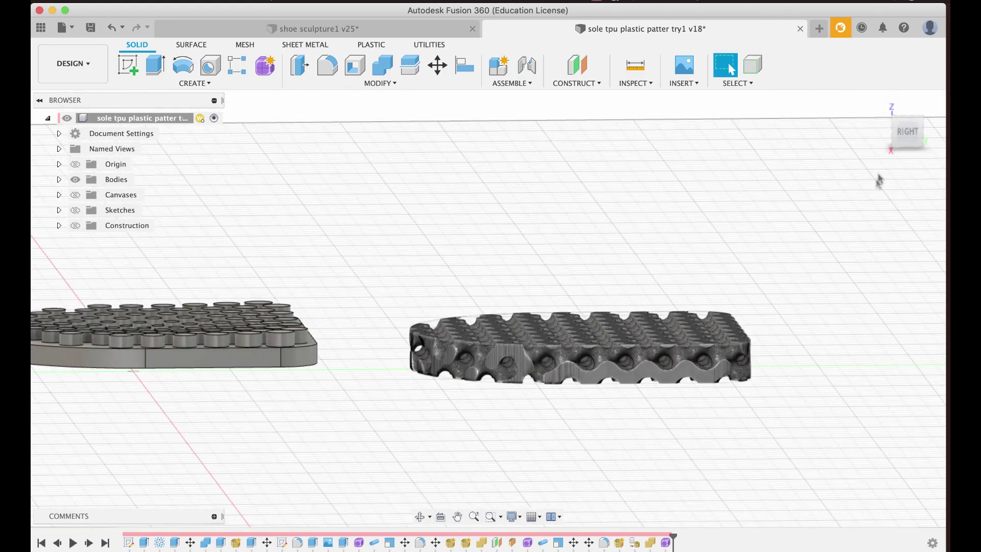
pyautogui.click(908, 131)
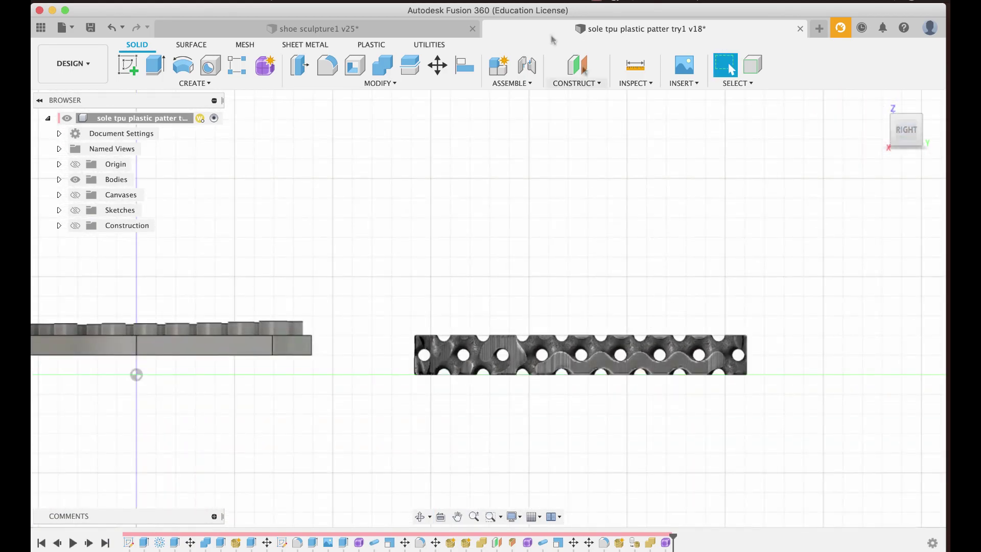
# Step: Look over the Volumetric Lattice setup and solidity settings without applying a lattice
pyautogui.click(378, 83)
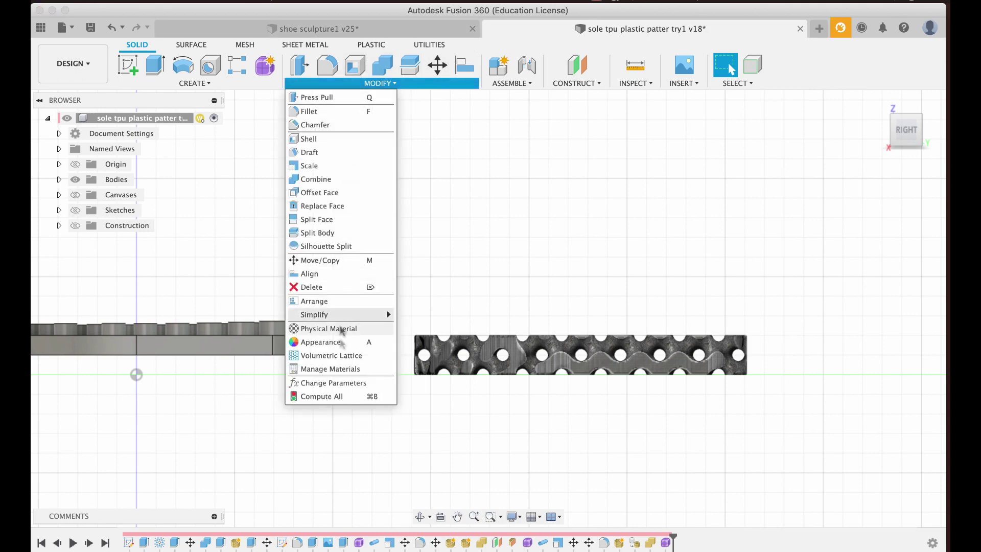
pyautogui.click(344, 356)
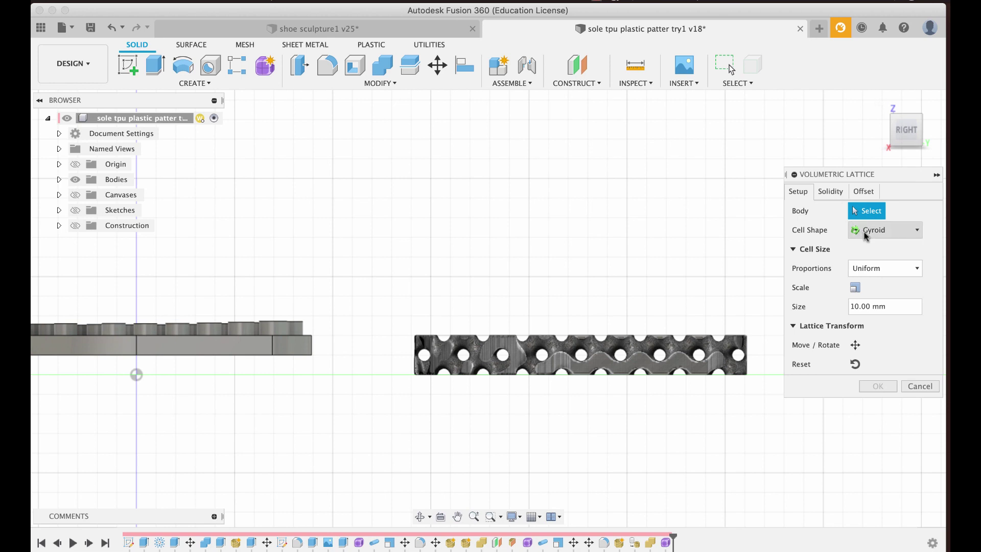
pyautogui.click(831, 191)
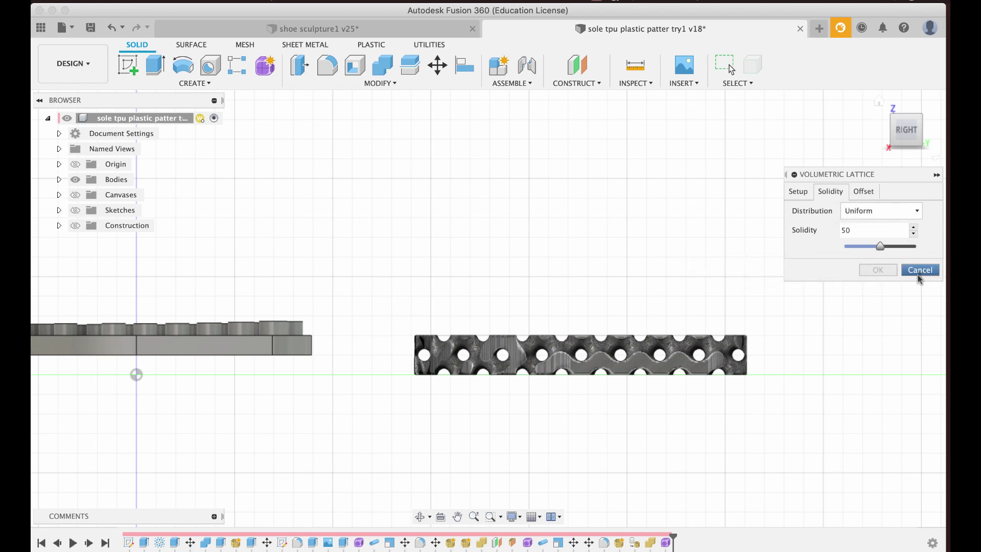
pyautogui.click(918, 269)
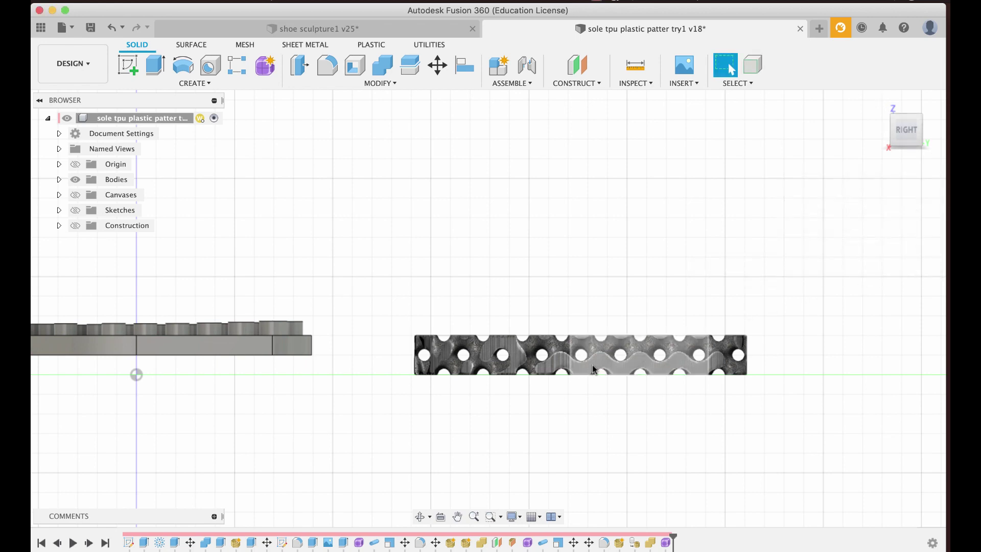
# Step: Examine the gyroid sample's side openings up close from the right, from the back and at an angle
pyautogui.scroll(5, 596, 362)
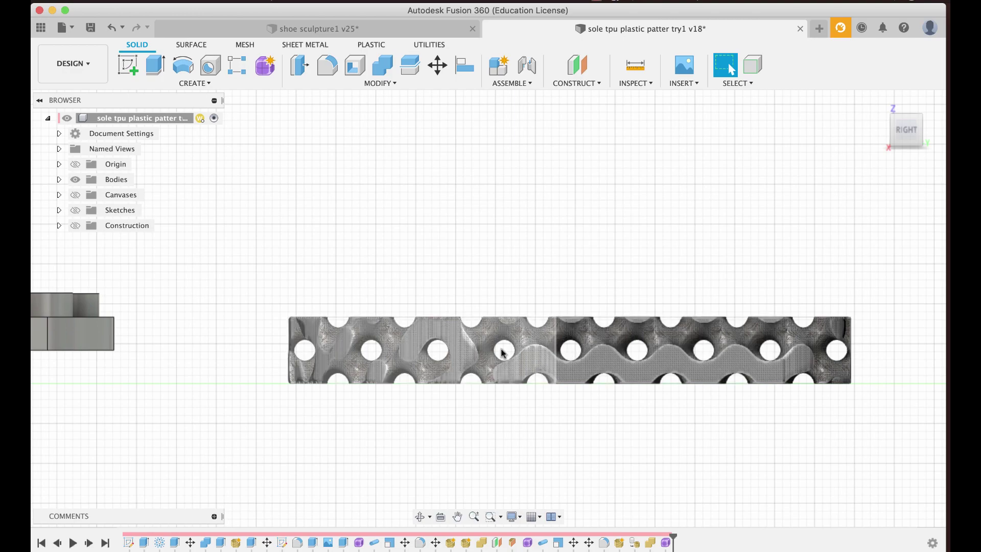
pyautogui.keyDown('shift'); pyautogui.moveTo(504, 351); pyautogui.dragTo(388, 346, button='middle'); pyautogui.keyUp('shift')
pyautogui.click(889, 136)
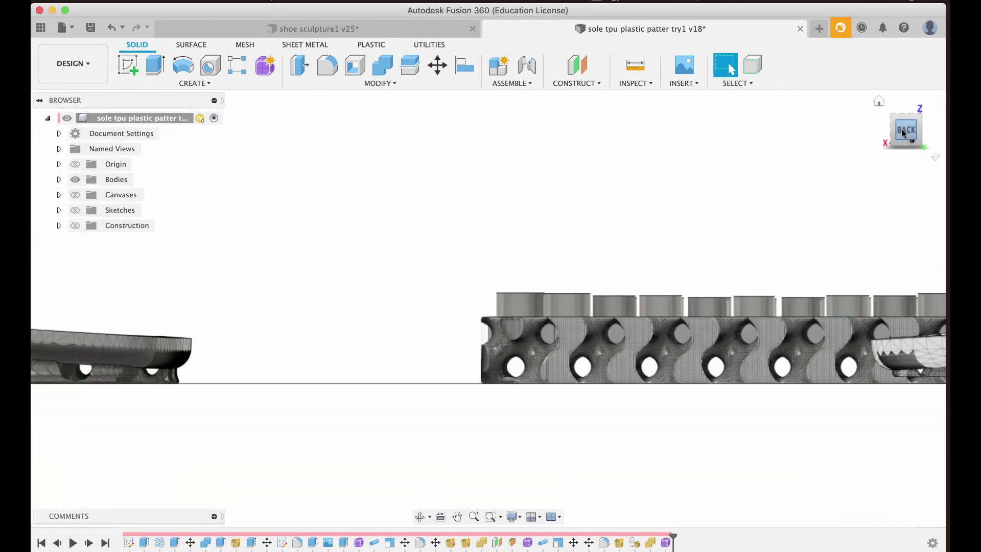
pyautogui.moveTo(767, 254); pyautogui.dragTo(528, 238, button='middle')
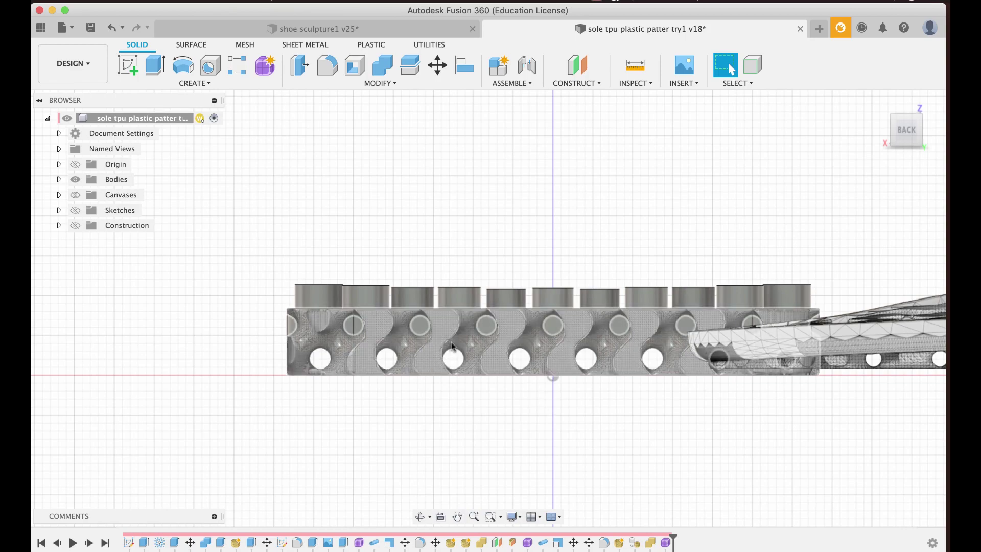
pyautogui.scroll(-3, 456, 348)
pyautogui.scroll(-1, 456, 347)
pyautogui.keyDown('shift'); pyautogui.moveTo(400, 375); pyautogui.dragTo(446, 399, button='middle'); pyautogui.keyUp('shift')
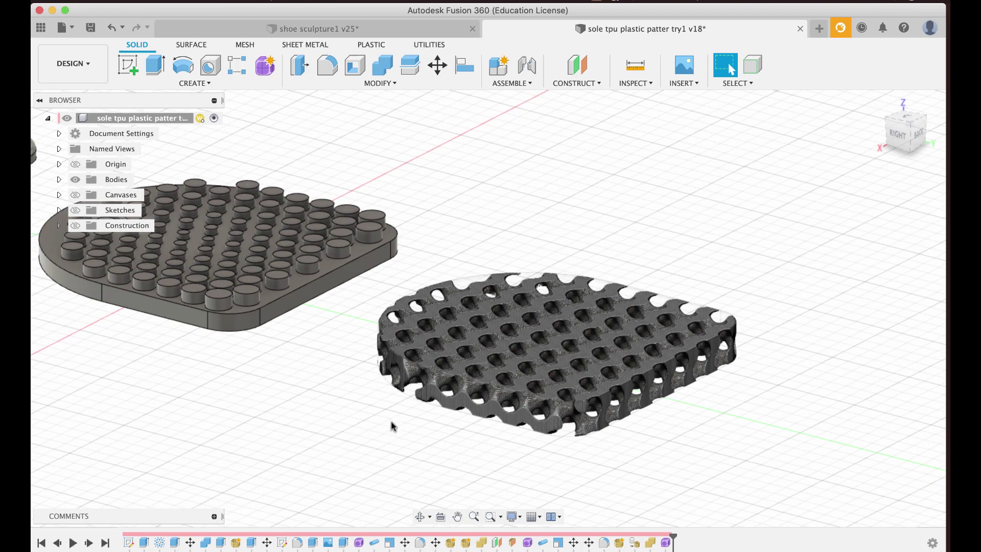
# Step: Compare the gyroid sample with the cylinder-studded and honeycomb-style heel samples
pyautogui.moveTo(392, 424); pyautogui.dragTo(510, 400, button='middle')
pyautogui.scroll(-4, 500, 415)
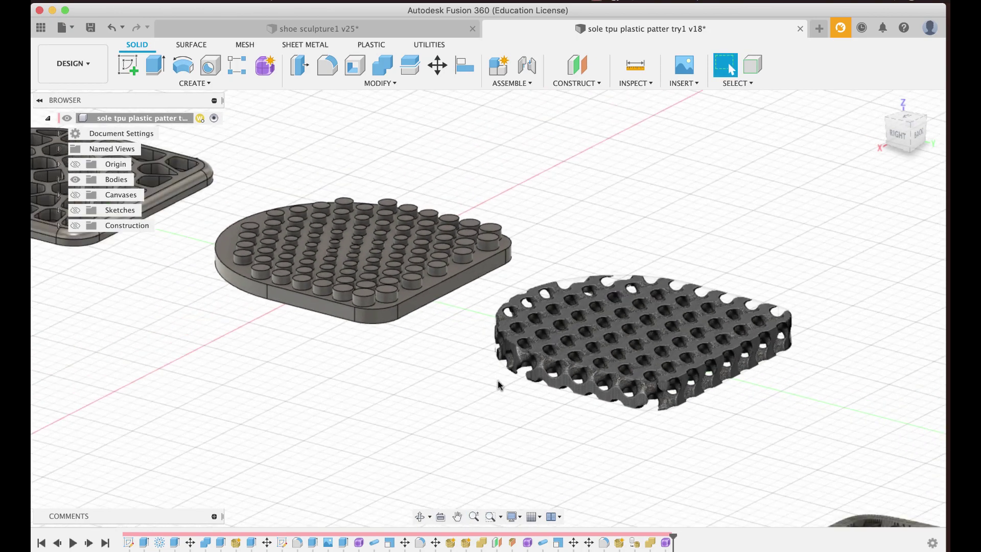
pyautogui.scroll(-2, 456, 378)
pyautogui.moveTo(441, 378); pyautogui.dragTo(554, 438, button='middle')
pyautogui.scroll(4, 290, 287)
pyautogui.scroll(3, 289, 287)
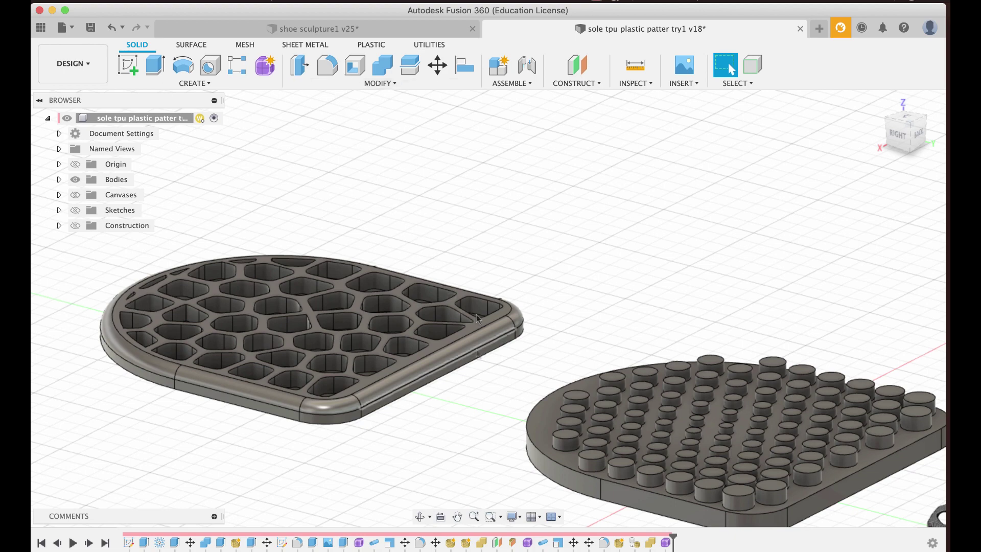
pyautogui.scroll(-2, 565, 226)
pyautogui.moveTo(565, 234); pyautogui.dragTo(348, 187, button='middle')
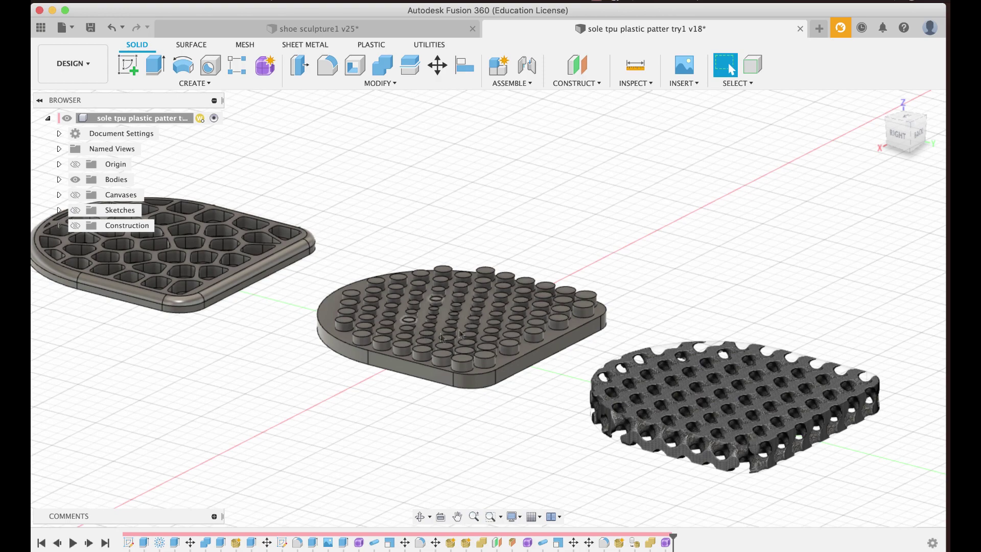
pyautogui.moveTo(532, 361); pyautogui.dragTo(334, 264, button='middle')
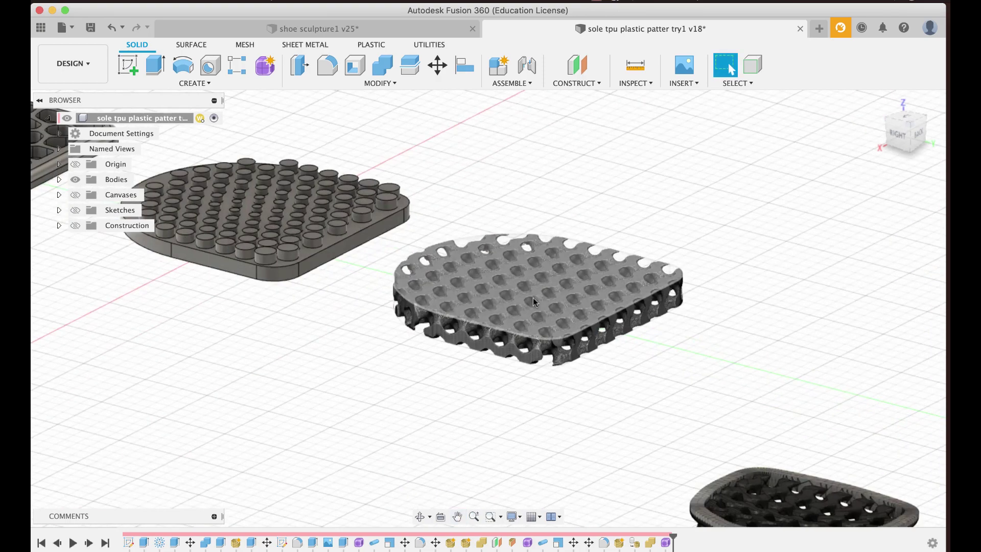
# Step: Examine the large rounded gyroid sole piece with the solid rim
pyautogui.moveTo(469, 249); pyautogui.dragTo(398, 306, button='middle')
pyautogui.keyDown('shift'); pyautogui.moveTo(617, 352); pyautogui.dragTo(708, 367, button='middle'); pyautogui.keyUp('shift')
pyautogui.moveTo(219, 266); pyautogui.dragTo(489, 289, button='middle')
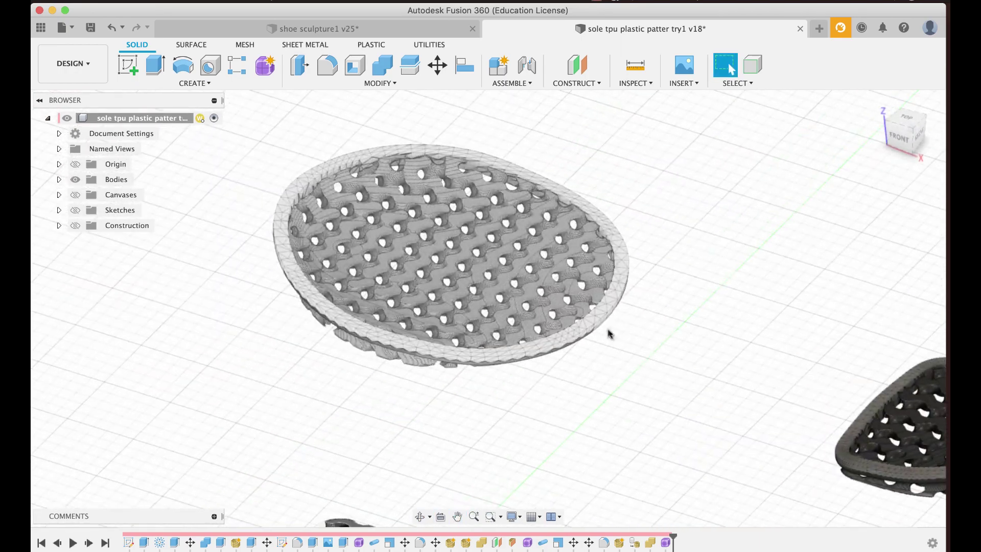
pyautogui.moveTo(620, 368)
pyautogui.keyDown('shift'); pyautogui.mouseDown(button='middle')
pyautogui.moveTo(626, 322)
pyautogui.moveTo(499, 368)
pyautogui.moveTo(485, 388)
pyautogui.moveTo(565, 232)
pyautogui.moveTo(516, 317)
pyautogui.moveTo(521, 302)
pyautogui.moveTo(541, 305)
pyautogui.moveTo(504, 253)
pyautogui.moveTo(587, 340)
pyautogui.moveTo(620, 356)
pyautogui.mouseUp(button='middle'); pyautogui.keyUp('shift')
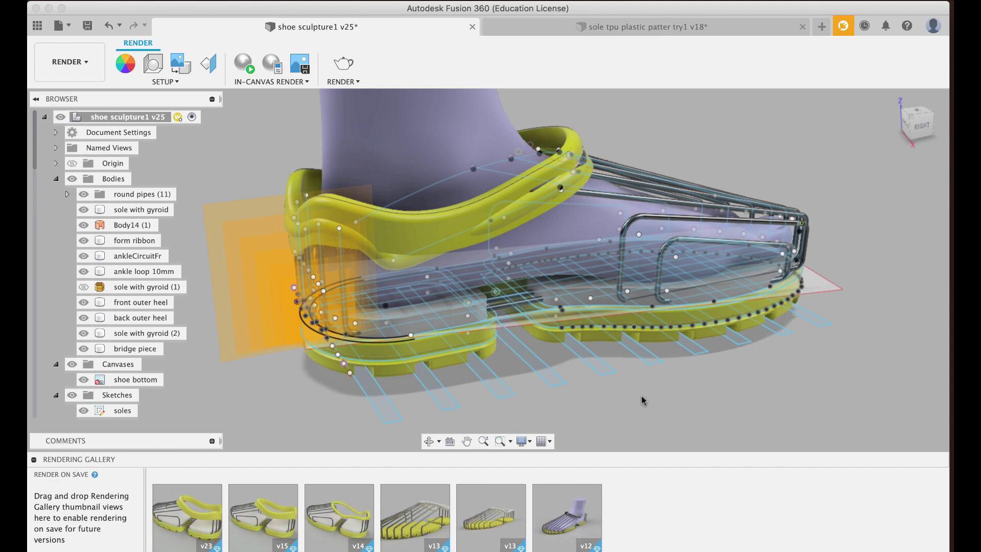
# Step: Roll the shoe sculpture's timeline back to the start and advance it through the soles sketch, shoe bottom canvas and gyroid sole
pyautogui.moveTo(195, 509)
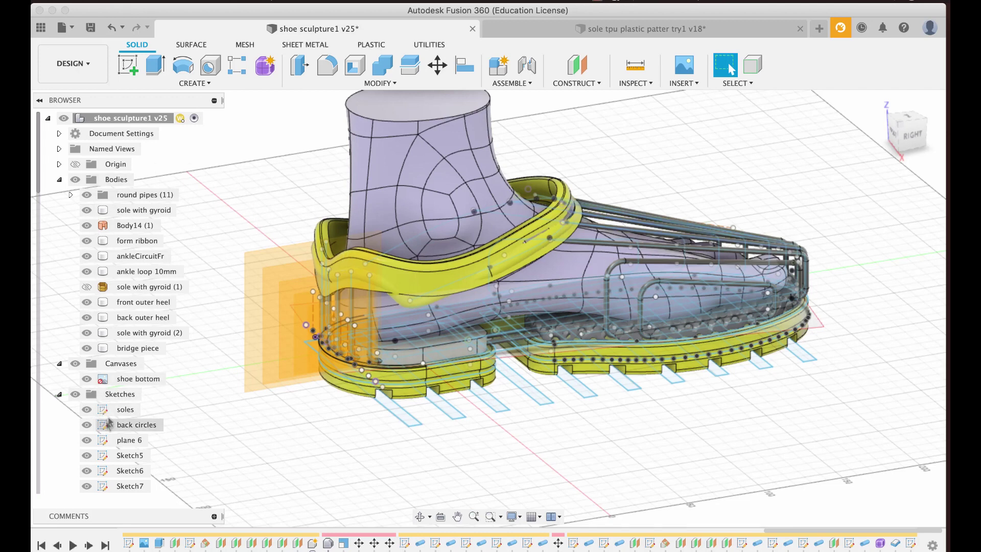
pyautogui.click(42, 546)
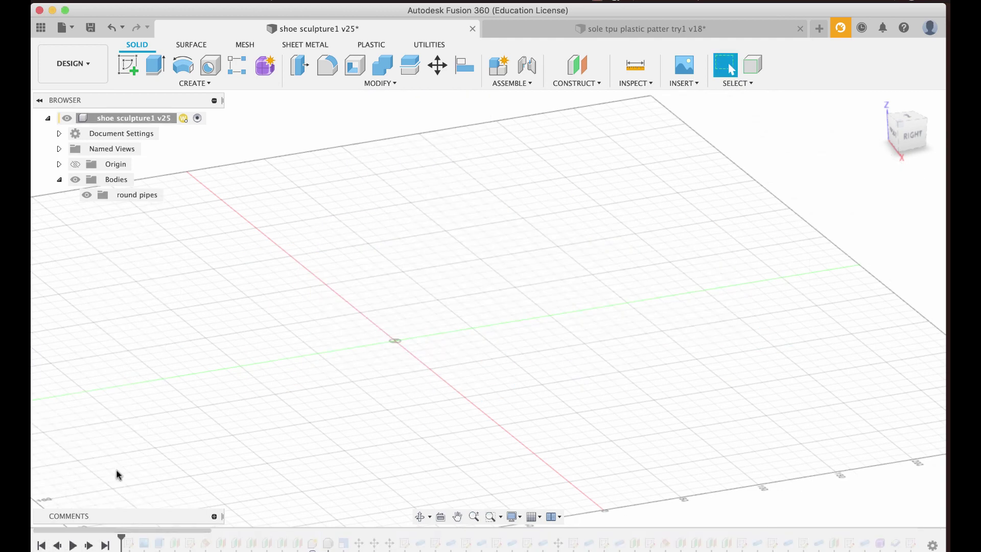
pyautogui.click(88, 546)
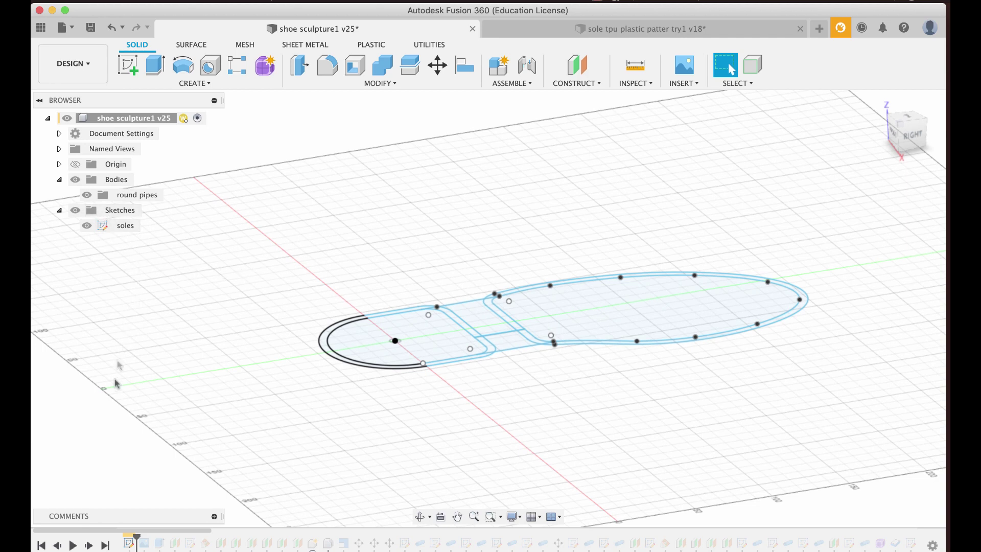
pyautogui.click(88, 545)
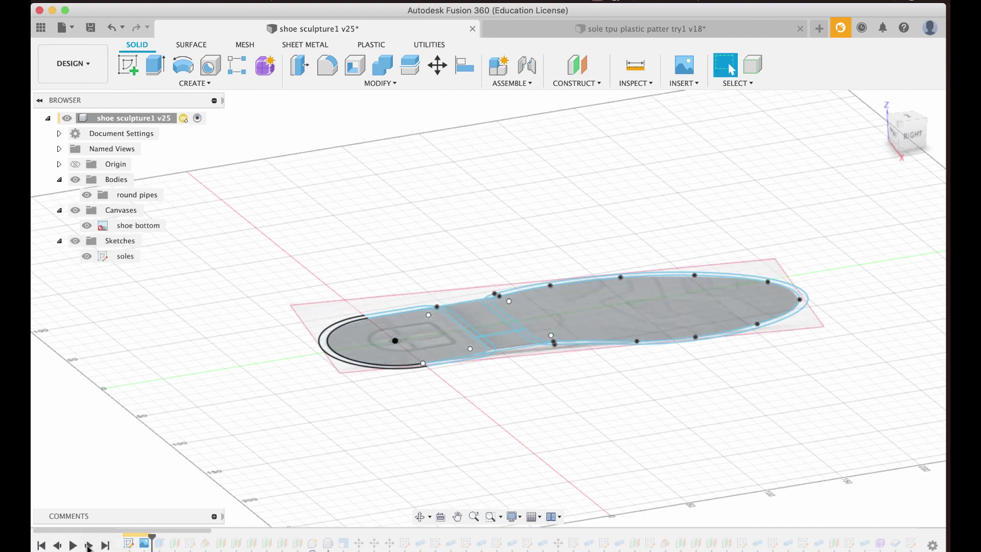
pyautogui.click(88, 545)
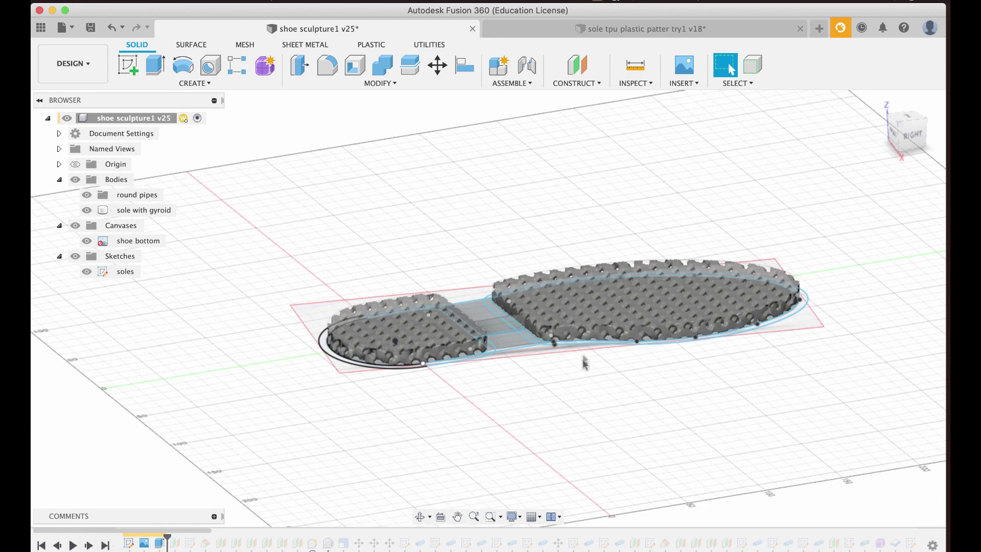
# Step: Examine the sole with gyroid body from above and straight on from the right side
pyautogui.keyDown('shift'); pyautogui.moveTo(505, 395); pyautogui.dragTo(510, 422, button='middle'); pyautogui.keyUp('shift')
pyautogui.click(634, 327)
pyautogui.scroll(3, 634, 327)
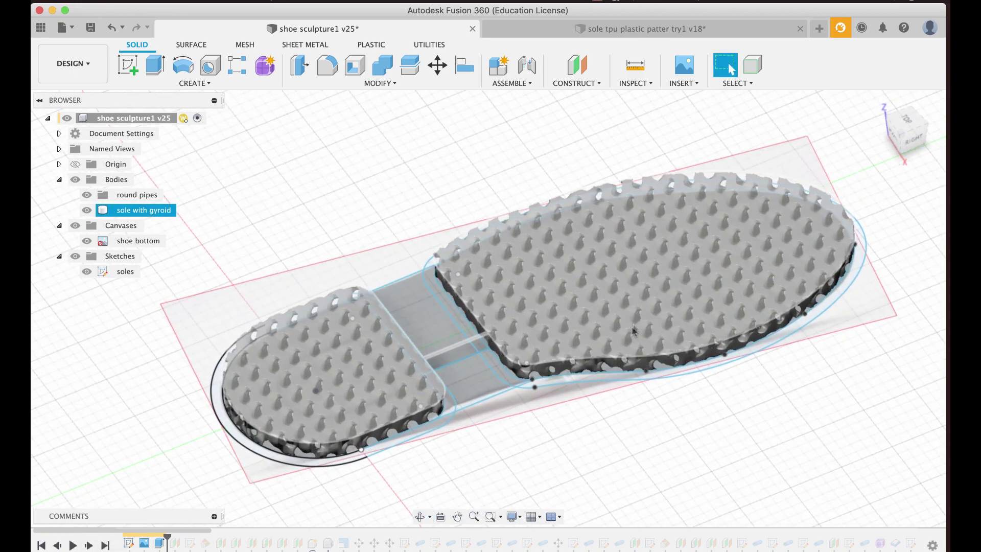
pyautogui.click(667, 418)
pyautogui.keyDown('shift'); pyautogui.moveTo(684, 421); pyautogui.dragTo(659, 368, button='middle'); pyautogui.keyUp('shift')
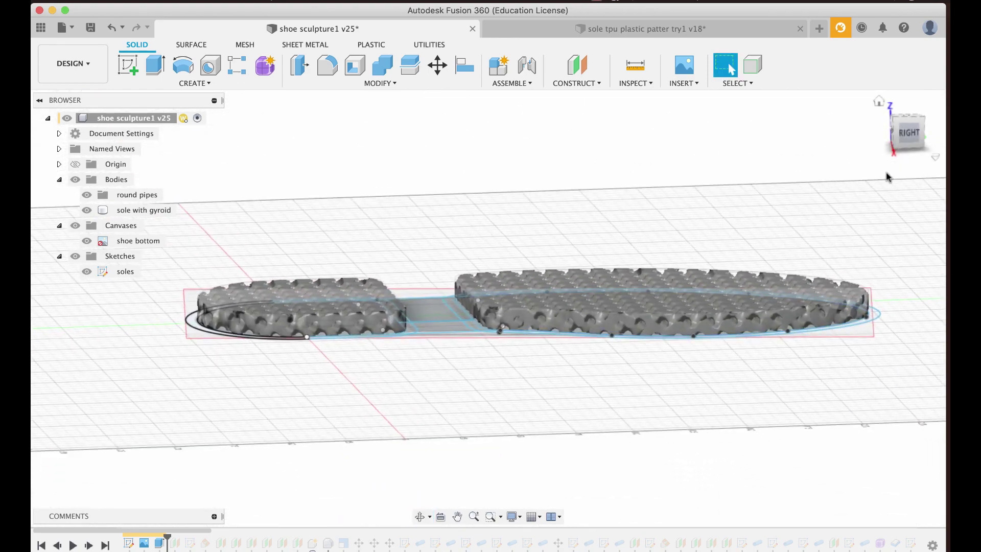
pyautogui.click(909, 133)
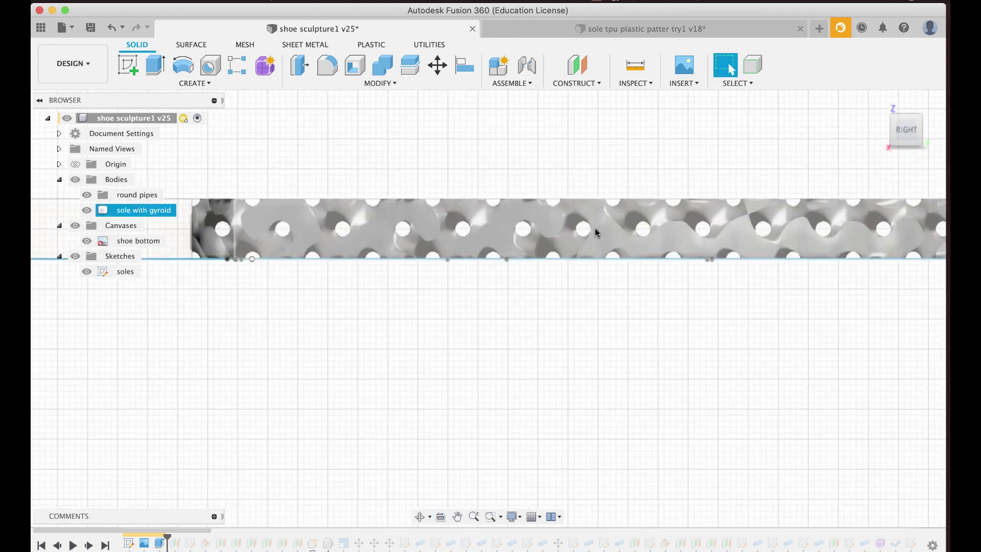
pyautogui.scroll(-3, 538, 291)
pyautogui.keyDown('shift'); pyautogui.moveTo(476, 330); pyautogui.dragTo(507, 386, button='middle'); pyautogui.keyUp('shift')
pyautogui.moveTo(507, 387); pyautogui.dragTo(525, 423, button='middle')
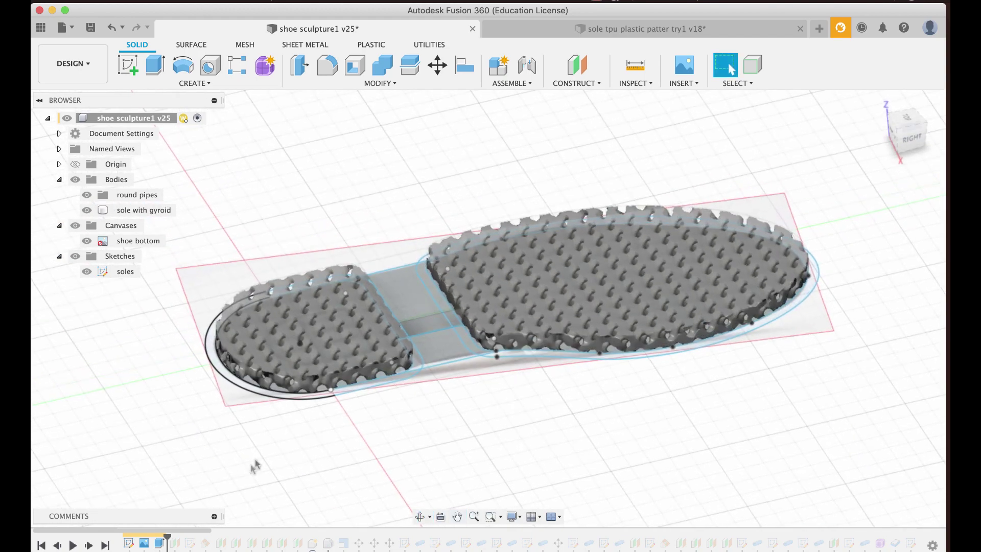
# Step: Advance the timeline through Plane1 and the back circles sketch, and examine the circles against the heel's openings from the front
pyautogui.click(90, 545)
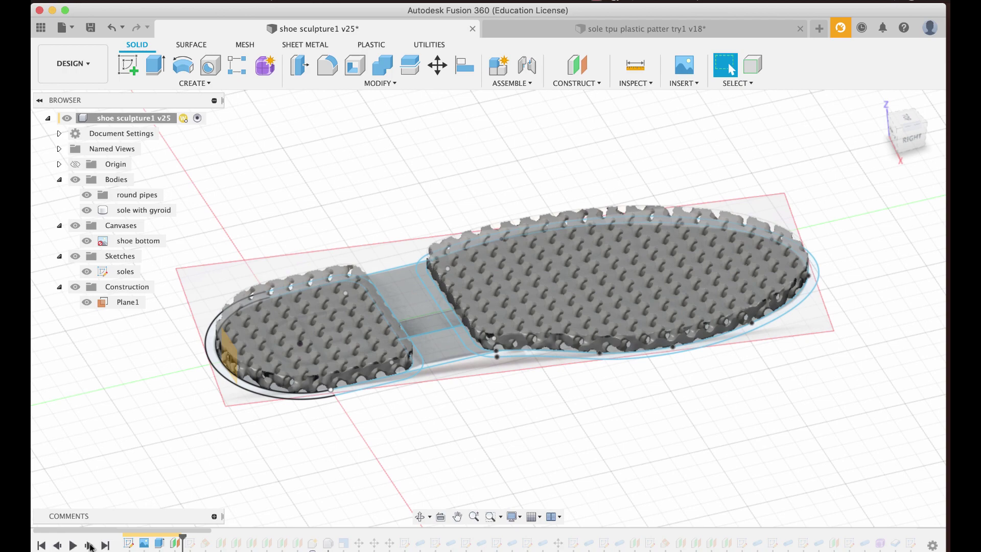
pyautogui.click(90, 545)
pyautogui.scroll(5, 214, 367)
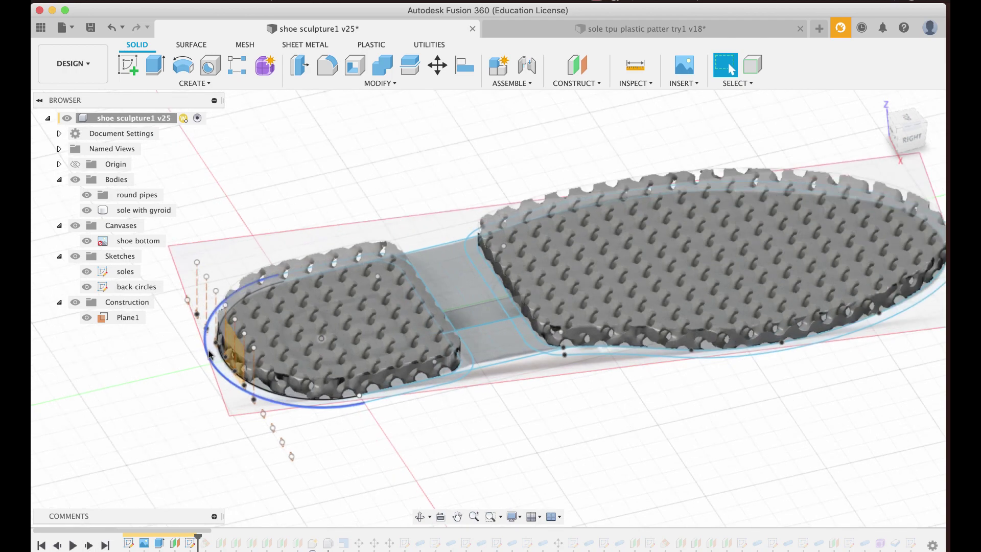
pyautogui.keyDown('shift'); pyautogui.moveTo(217, 369); pyautogui.dragTo(359, 372, button='middle'); pyautogui.keyUp('shift')
pyautogui.moveTo(359, 373); pyautogui.dragTo(582, 381, button='middle')
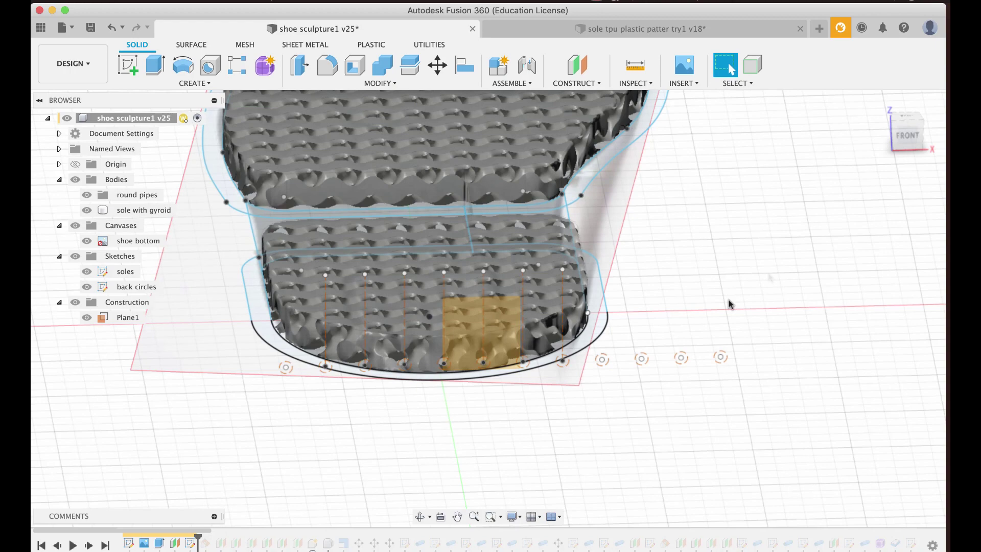
pyautogui.click(909, 147)
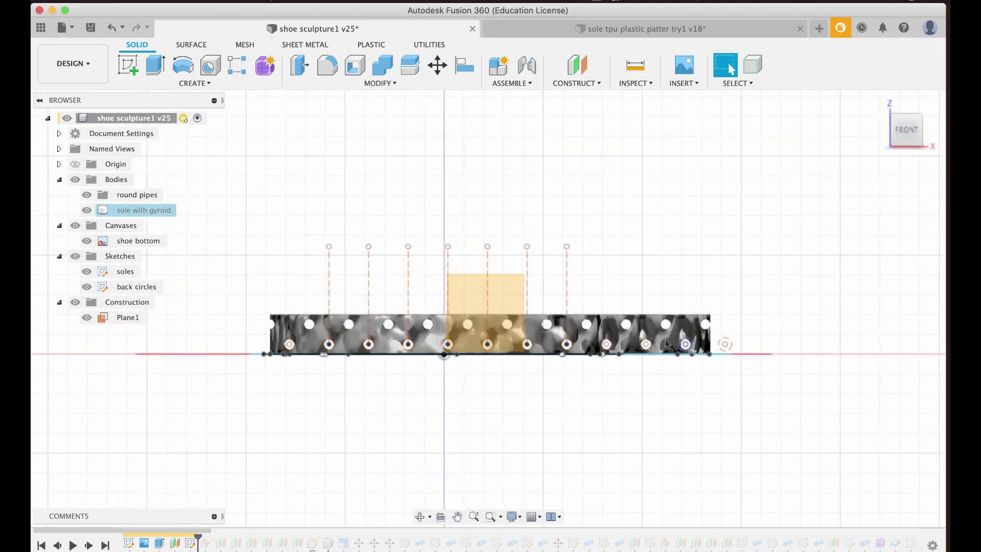
pyautogui.click(437, 346)
pyautogui.press('Escape')
pyautogui.scroll(-2, 615, 400)
pyautogui.moveTo(615, 400)
pyautogui.keyDown('shift'); pyautogui.mouseDown(button='middle')
pyautogui.moveTo(505, 440)
pyautogui.moveTo(619, 383)
pyautogui.mouseUp(button='middle'); pyautogui.keyUp('shift')
pyautogui.press('Escape')
pyautogui.scroll(-4, 603, 377)
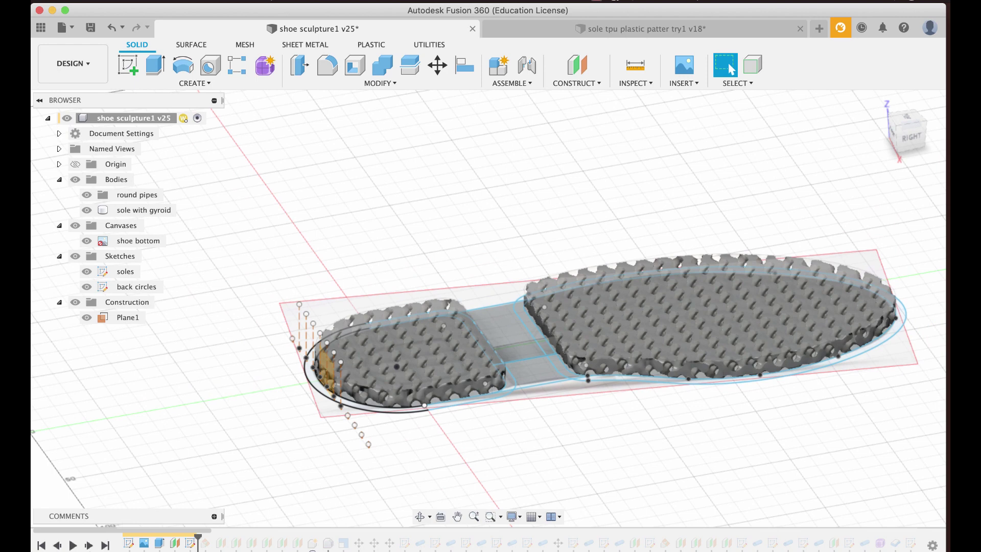
# Step: Advance the timeline through the construction planes at the heel, from Plane2 up to Plane7
pyautogui.click(89, 545)
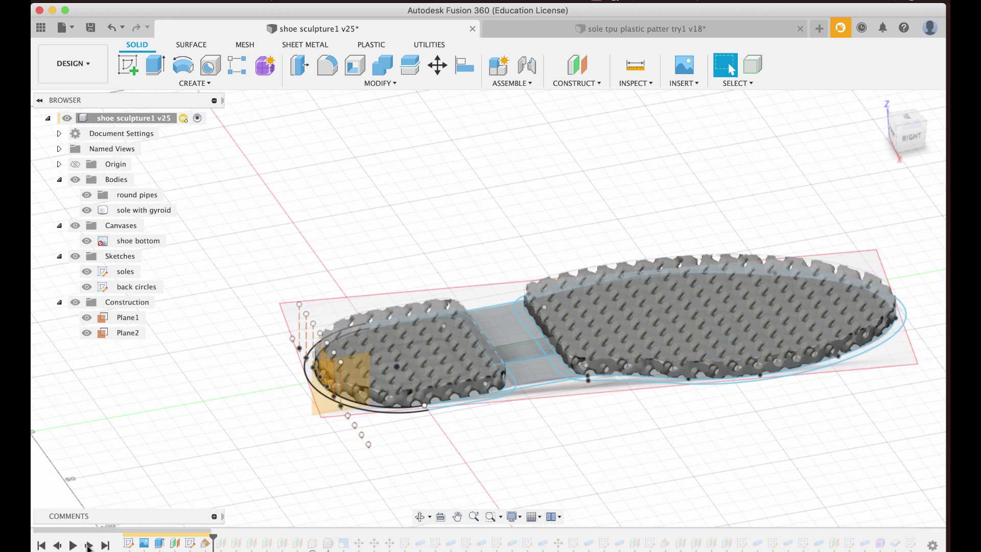
pyautogui.click(89, 545)
pyautogui.click(88, 545)
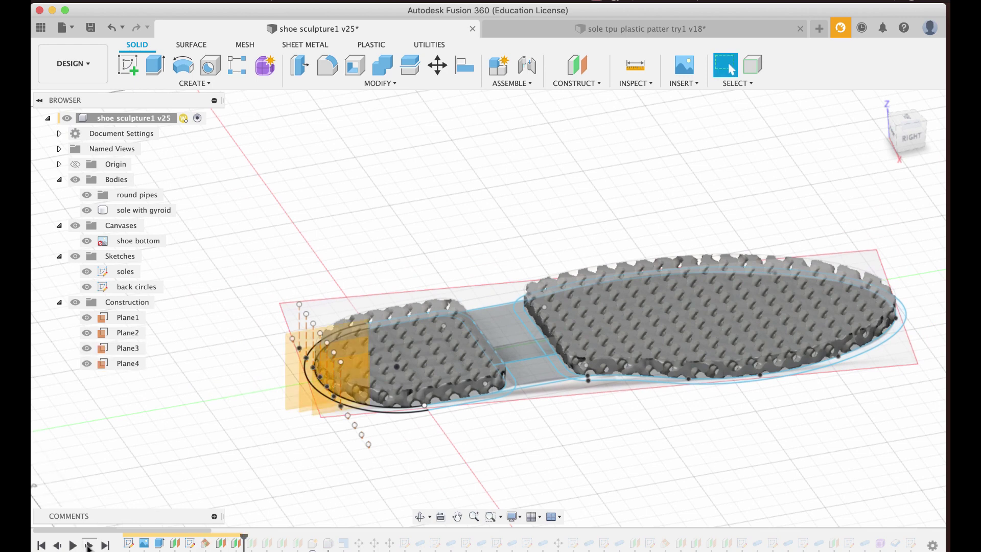
pyautogui.click(88, 546)
pyautogui.click(88, 545)
pyautogui.click(88, 545)
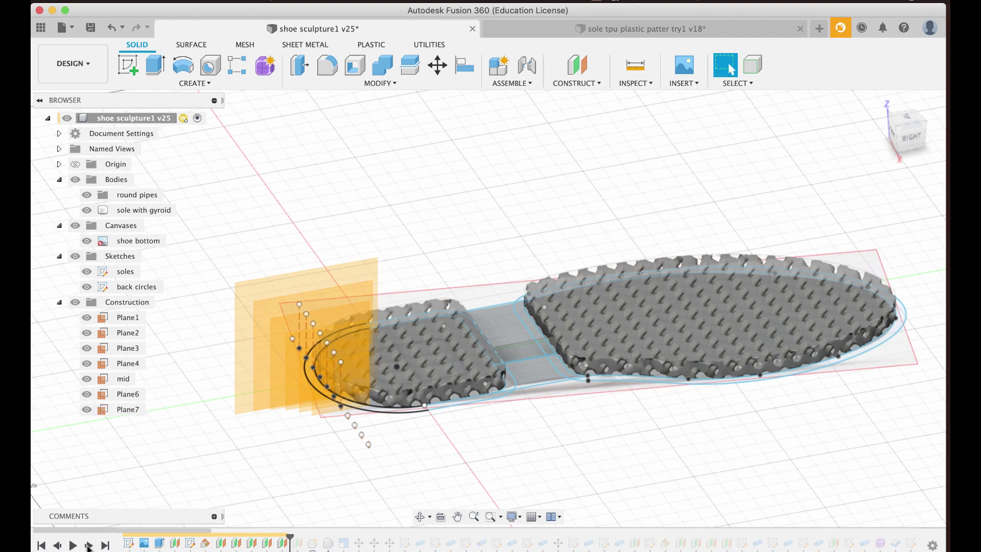
# Step: Advance the timeline through Plane8, the inserted foot model, and the features that resize and move the foot onto the sole
pyautogui.click(89, 545)
pyautogui.click(89, 545)
pyautogui.click(88, 545)
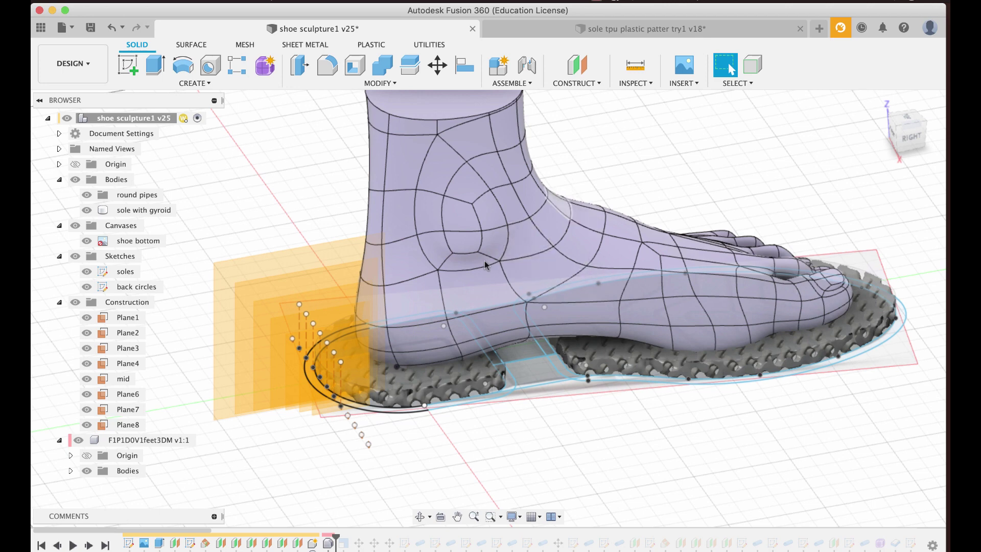
pyautogui.click(89, 546)
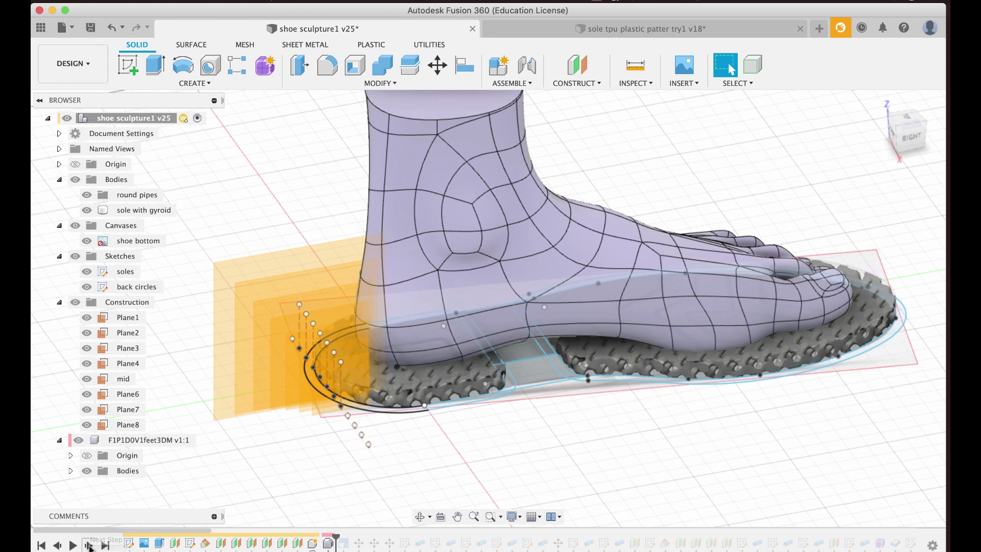
pyautogui.click(89, 546)
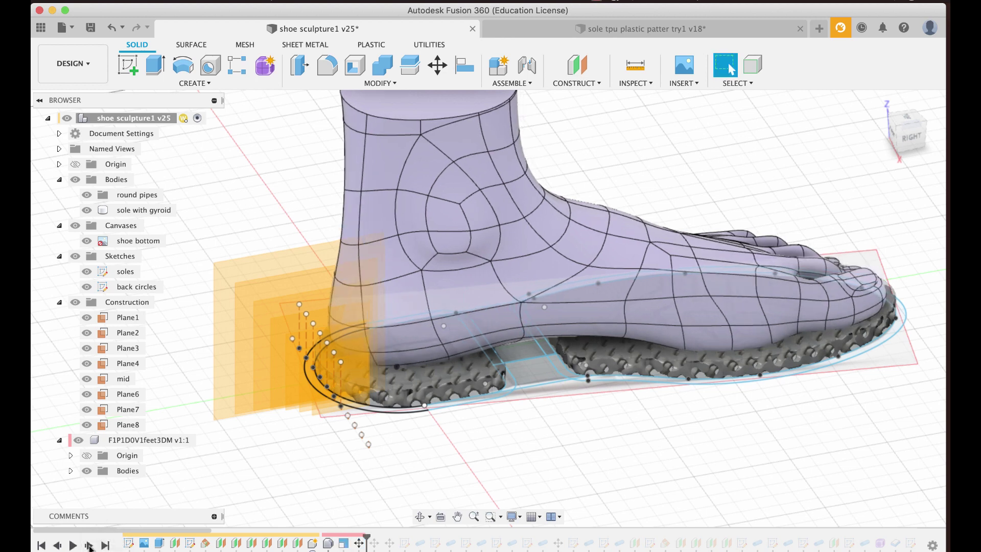
pyautogui.click(89, 546)
pyautogui.click(89, 546)
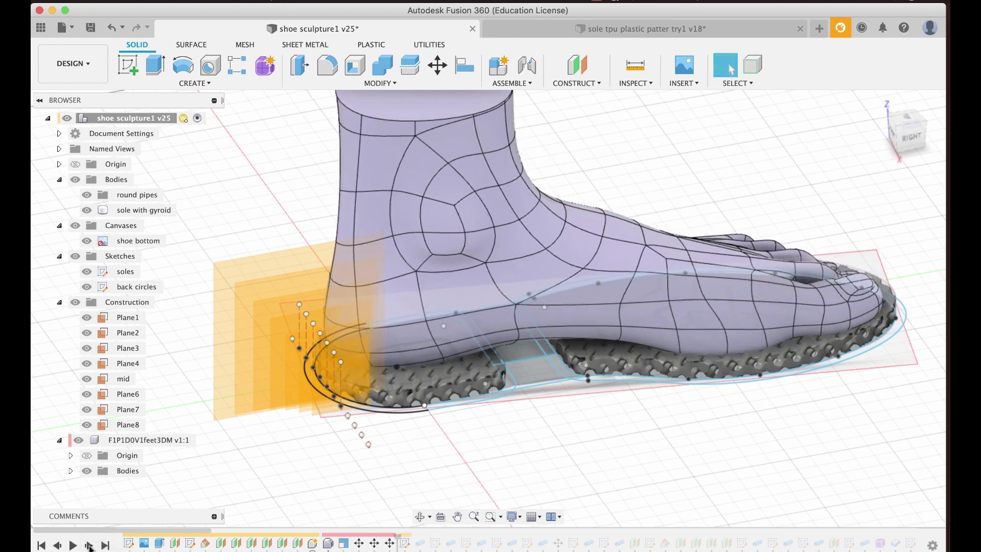
# Step: Advance the timeline through the plane 6 sketch and its round pipe, inspecting the sketch line that runs above the toes
pyautogui.click(89, 545)
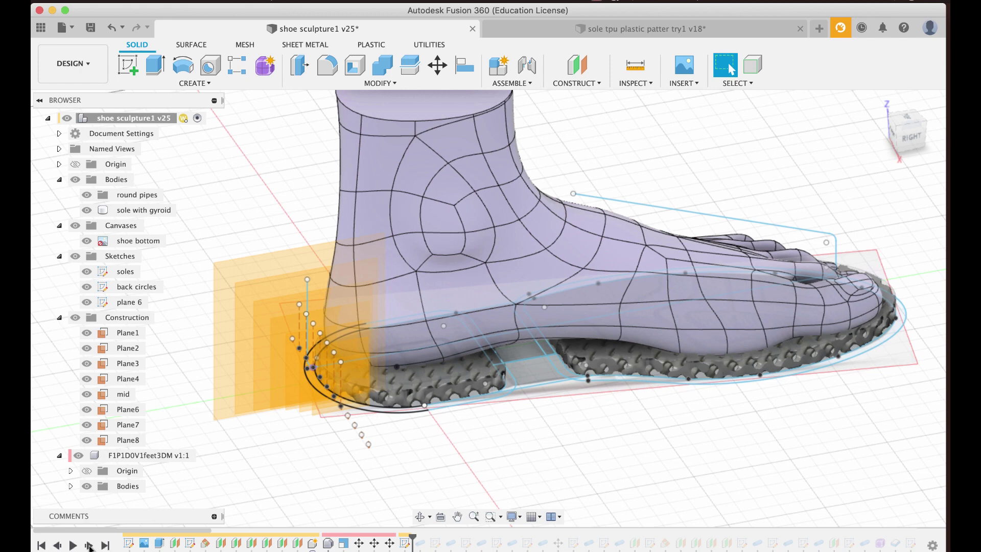
pyautogui.click(671, 211)
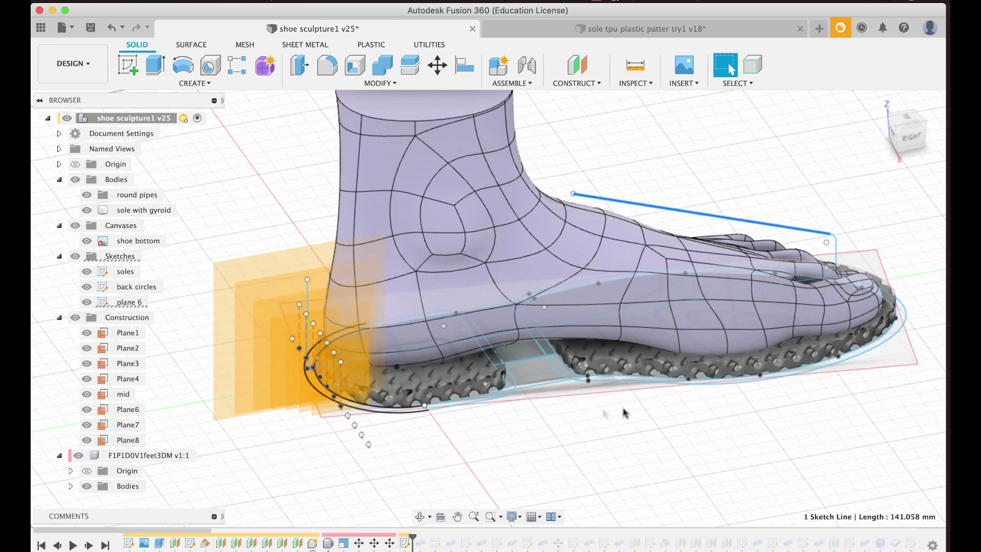
pyautogui.click(88, 545)
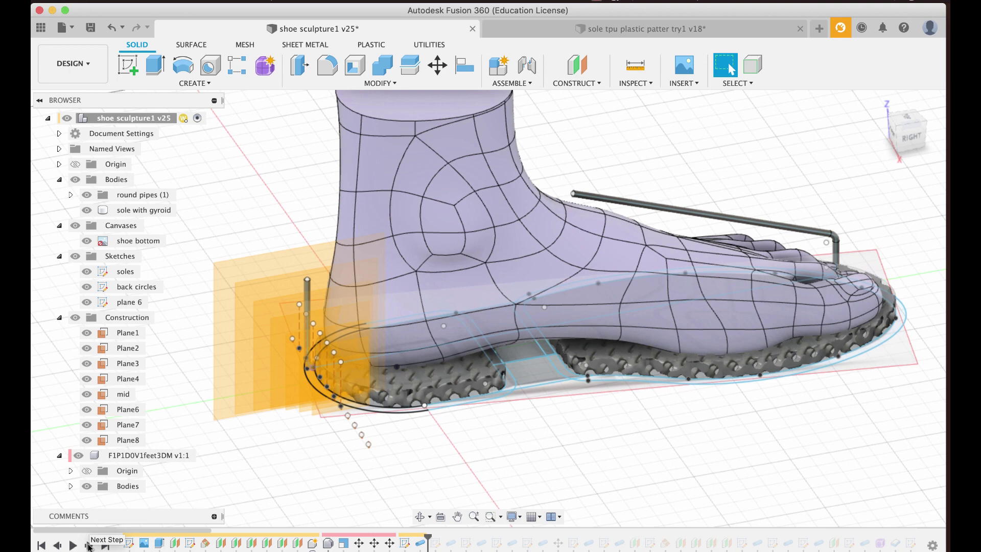
# Step: Advance the timeline through Sketch5 to Sketch8 and their round pipes, up to the following move of the foot
pyautogui.click(89, 545)
pyautogui.click(88, 545)
pyautogui.click(88, 545)
pyautogui.click(89, 544)
pyautogui.click(88, 545)
pyautogui.click(88, 544)
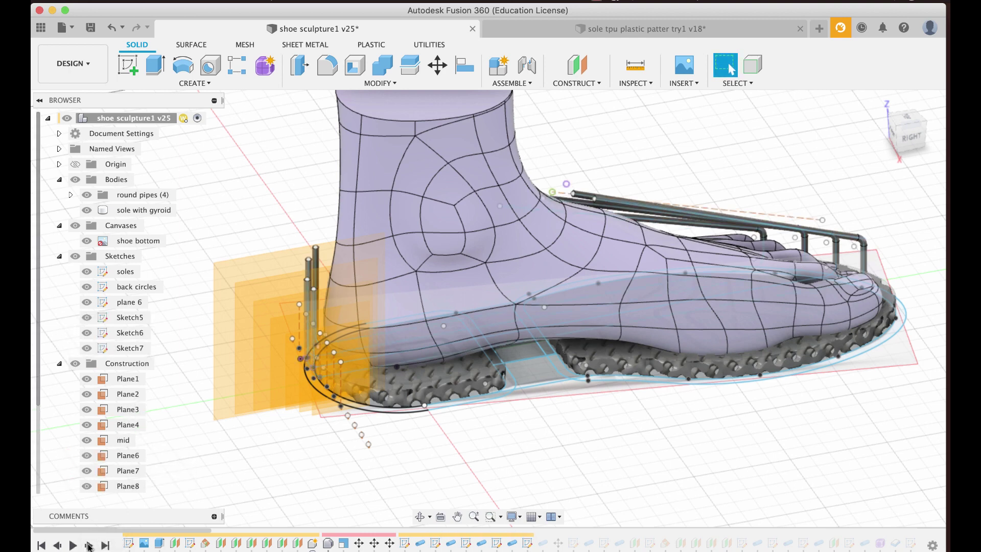
pyautogui.click(88, 545)
pyautogui.click(89, 545)
pyautogui.click(88, 545)
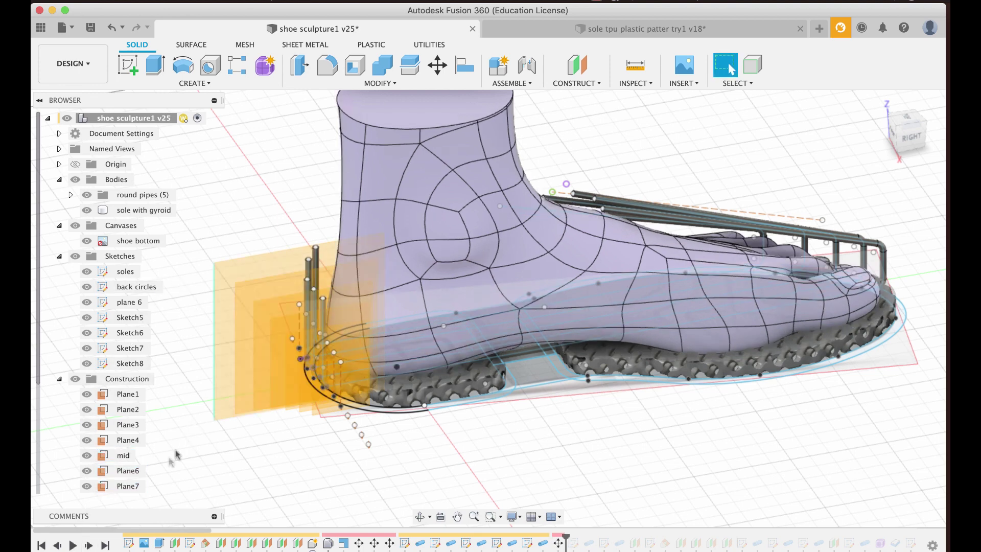
# Step: Advance the timeline through Sketch9, Sketch10 and their pipes, then the for plane at angle sketch and its construction planes
pyautogui.click(90, 545)
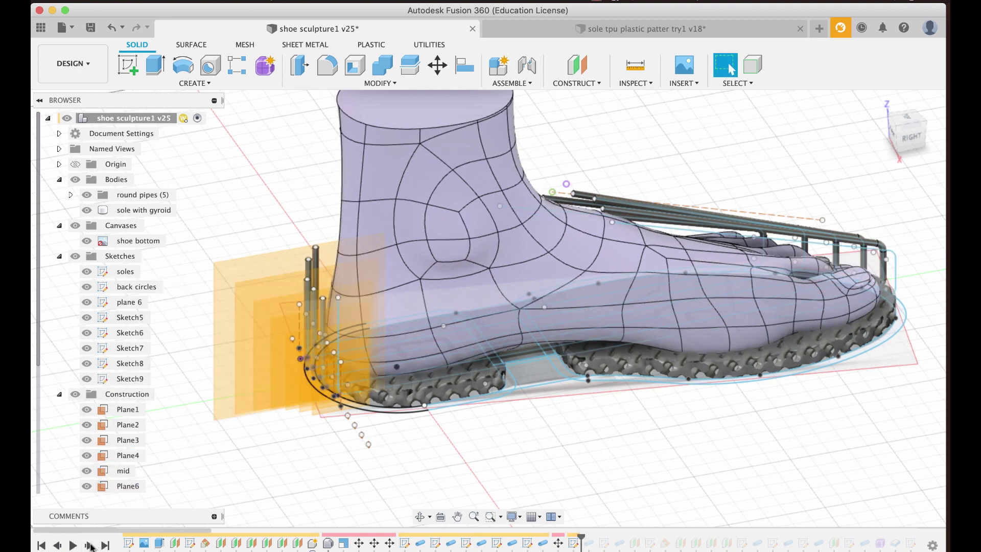
pyautogui.click(90, 545)
pyautogui.click(90, 545)
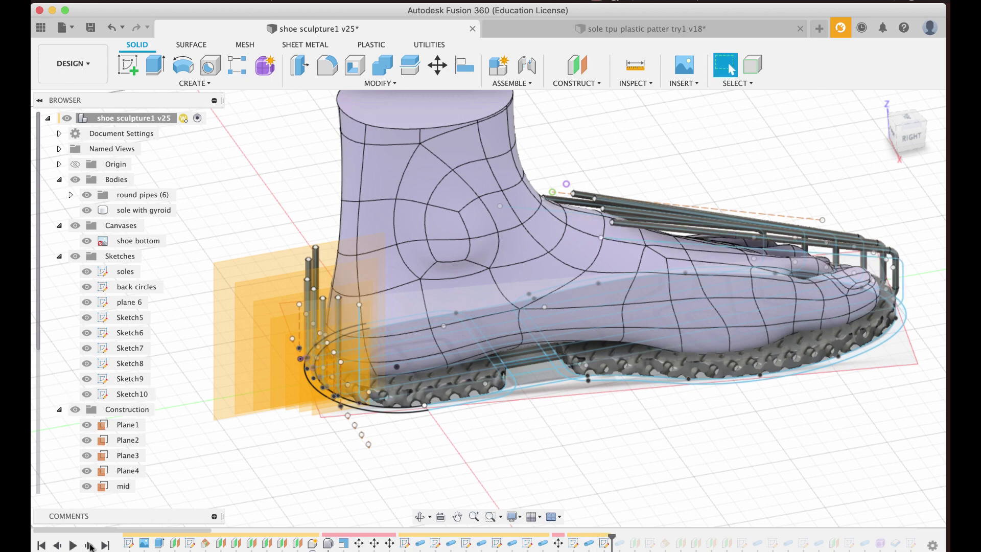
pyautogui.click(90, 545)
pyautogui.click(90, 545)
pyautogui.click(90, 545)
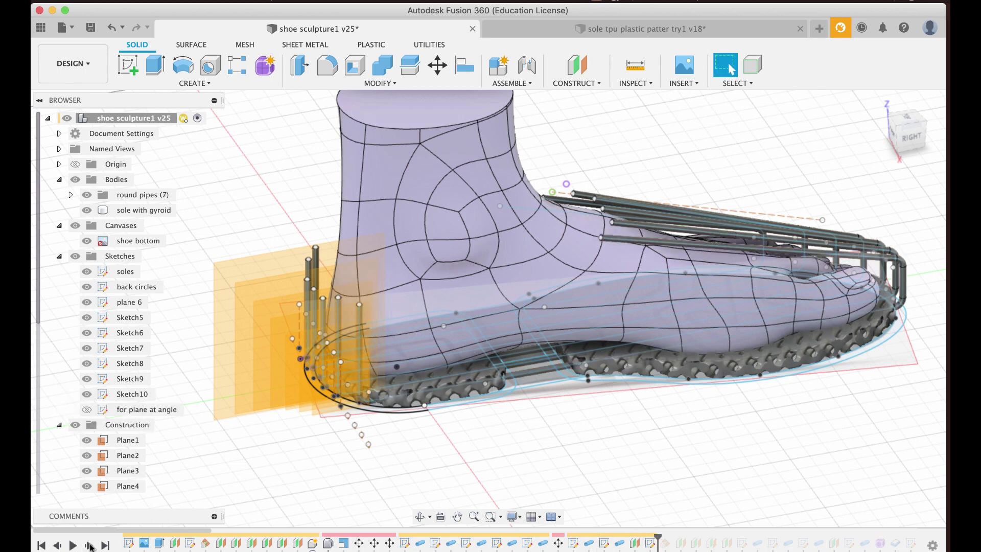
pyautogui.click(90, 545)
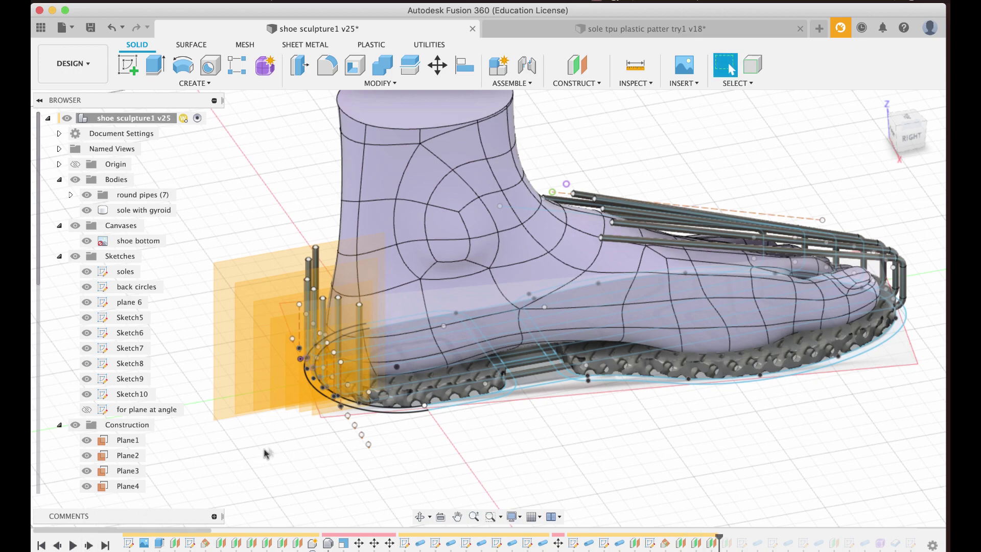
# Step: Advance the timeline through Sketch12, Sketch13 and their pipes up to Sketch14, viewing the side of the foot
pyautogui.keyDown('shift'); pyautogui.moveTo(369, 436); pyautogui.dragTo(330, 415, button='middle'); pyautogui.keyUp('shift')
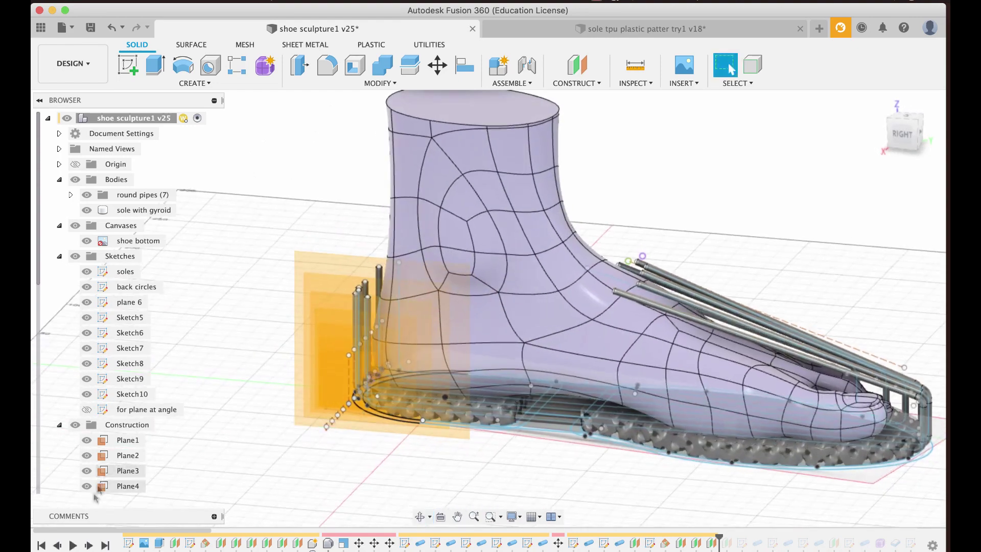
pyautogui.click(89, 545)
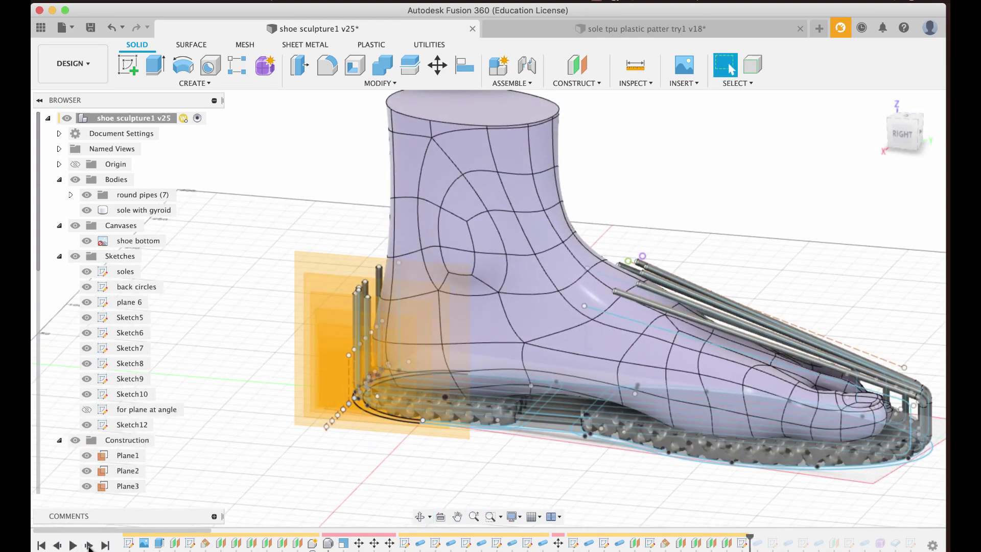
pyautogui.click(89, 545)
pyautogui.click(89, 545)
pyautogui.click(89, 545)
pyautogui.click(89, 545)
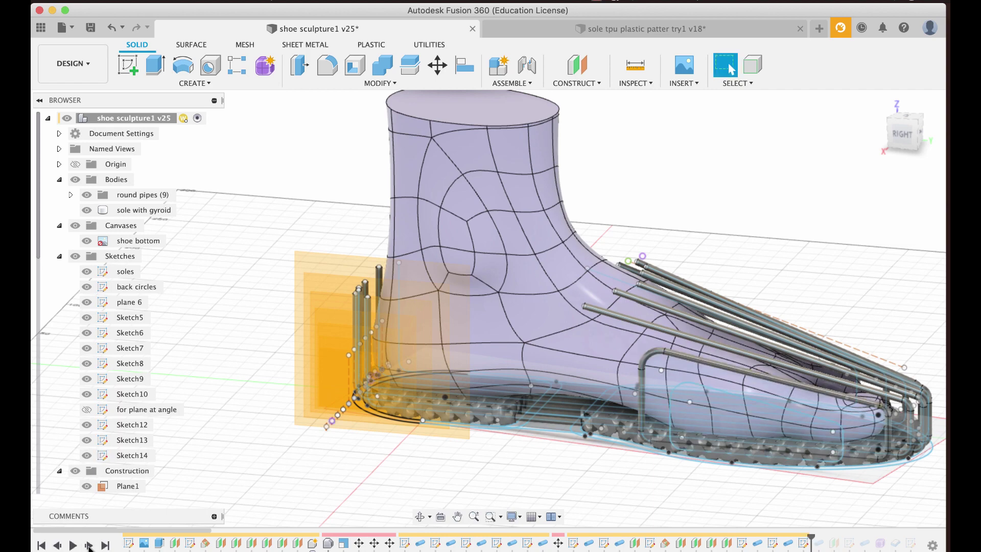
# Step: Advance the timeline past Sketch14's pipe and the next construction plane, and examine the pipes around the toes up close
pyautogui.keyDown('shift'); pyautogui.moveTo(271, 444); pyautogui.dragTo(356, 406, button='middle'); pyautogui.keyUp('shift')
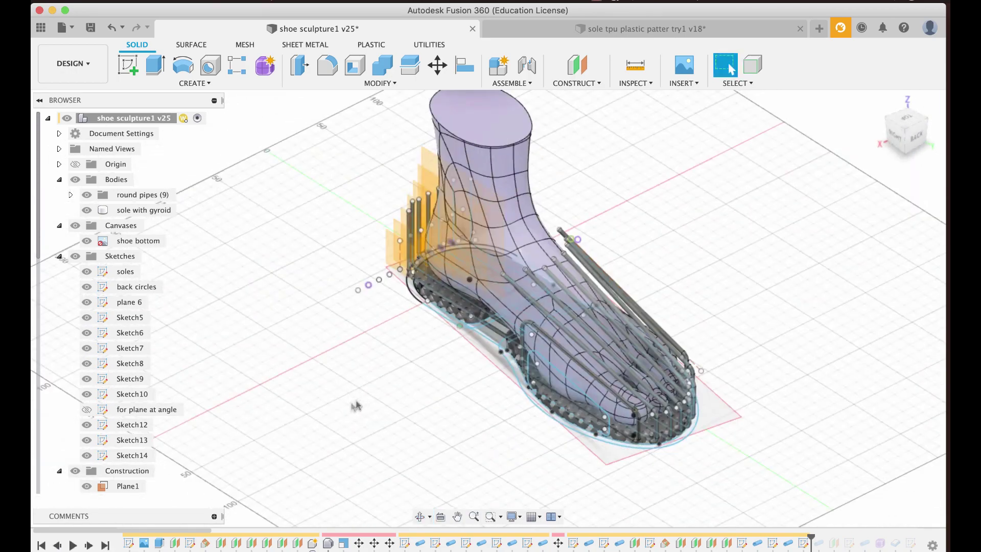
pyautogui.click(90, 545)
pyautogui.click(90, 545)
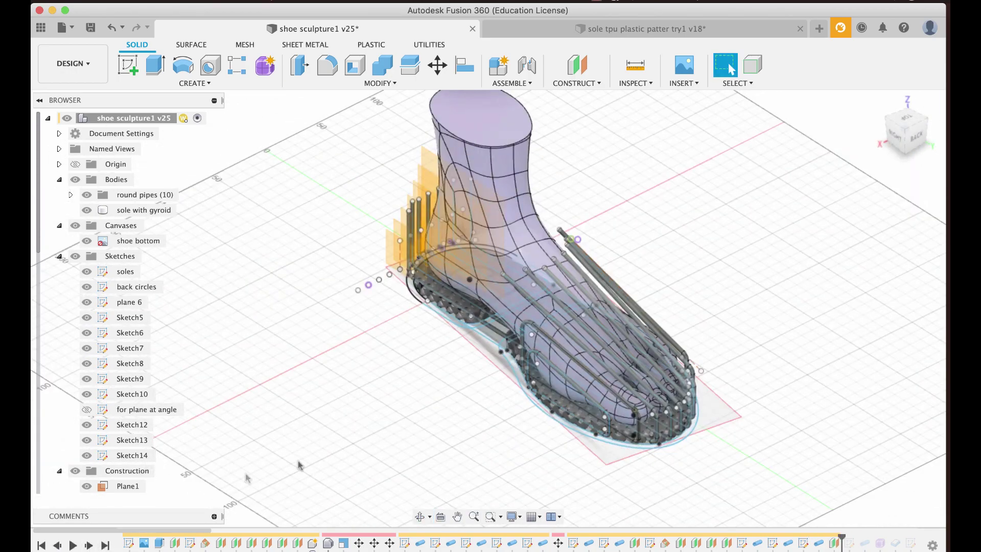
pyautogui.scroll(5, 500, 409)
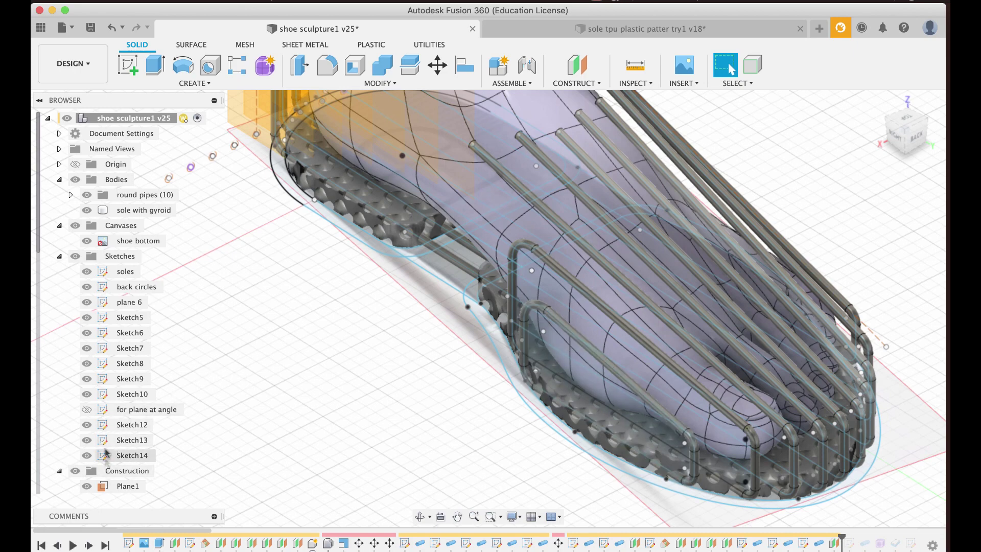
# Step: Hide the F1P1D0V1feet3DM foot component so only the sole and pipes are shown
pyautogui.moveTo(37, 428); pyautogui.dragTo(37, 489)
pyautogui.click(78, 455)
pyautogui.scroll(-3, 332, 394)
pyautogui.scroll(-2, 332, 394)
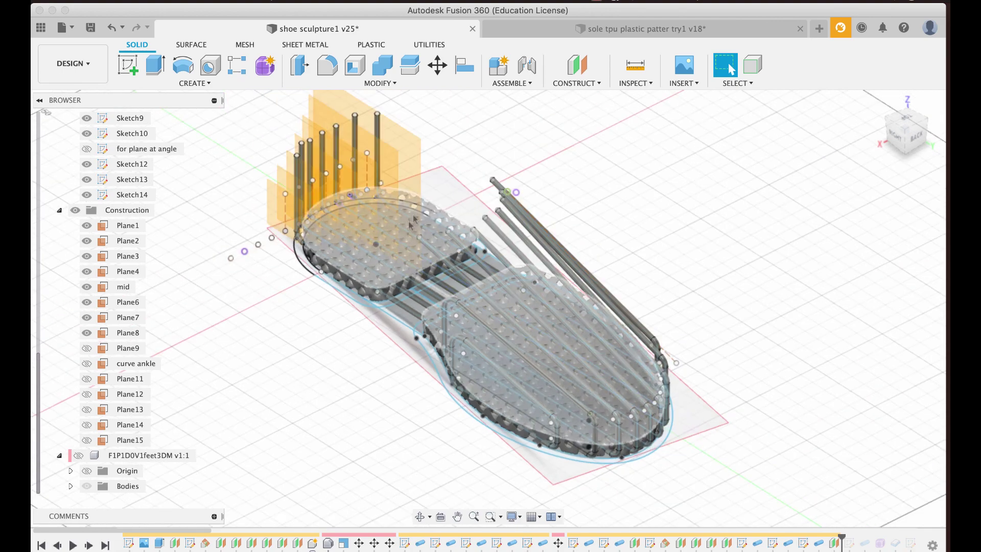
# Step: Advance the timeline from Sketch15 and its pipe through the ankle form and thickened ribbon to sketch 18 and the ankleCircuitFr body
pyautogui.click(90, 546)
pyautogui.keyDown('shift'); pyautogui.moveTo(304, 464); pyautogui.dragTo(197, 429, button='middle'); pyautogui.keyUp('shift')
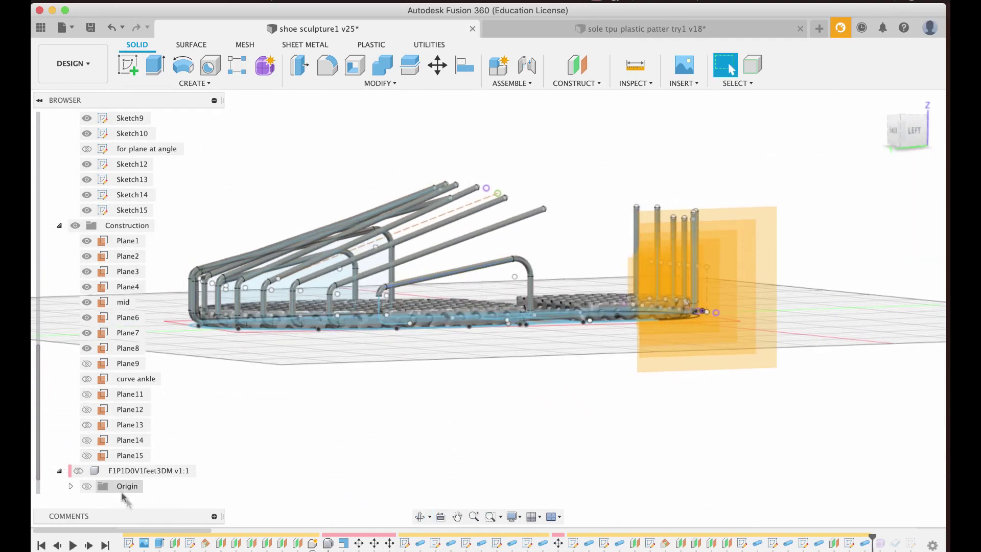
pyautogui.click(89, 545)
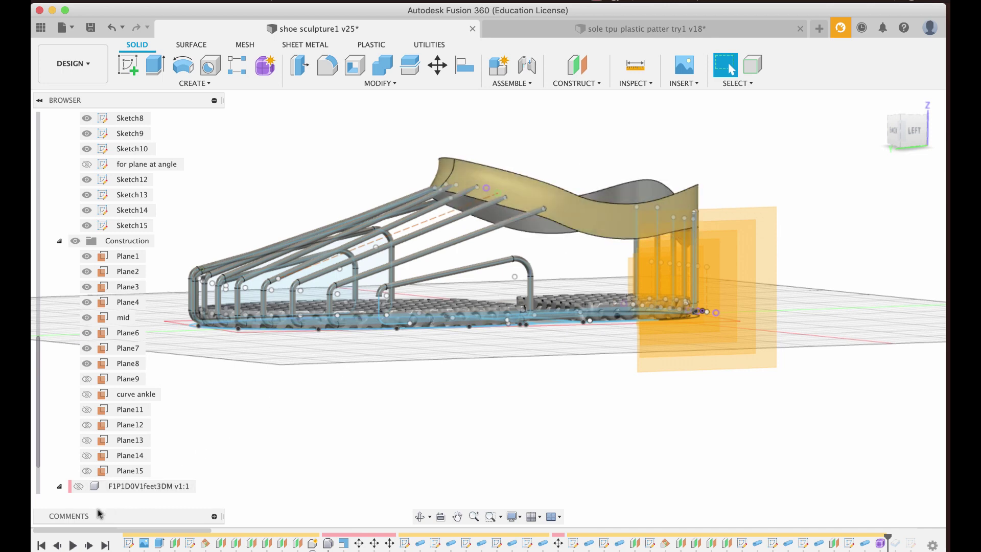
pyautogui.click(89, 545)
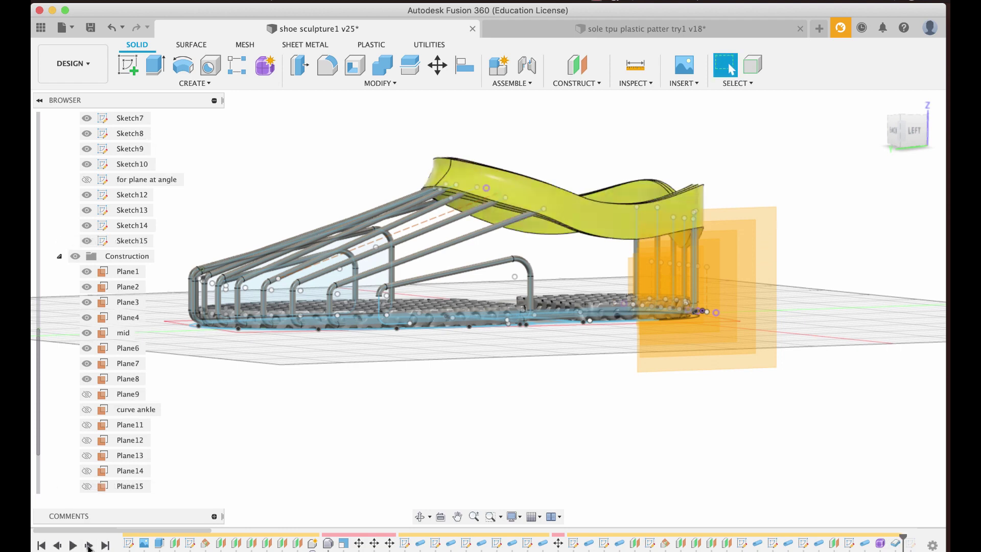
pyautogui.click(88, 545)
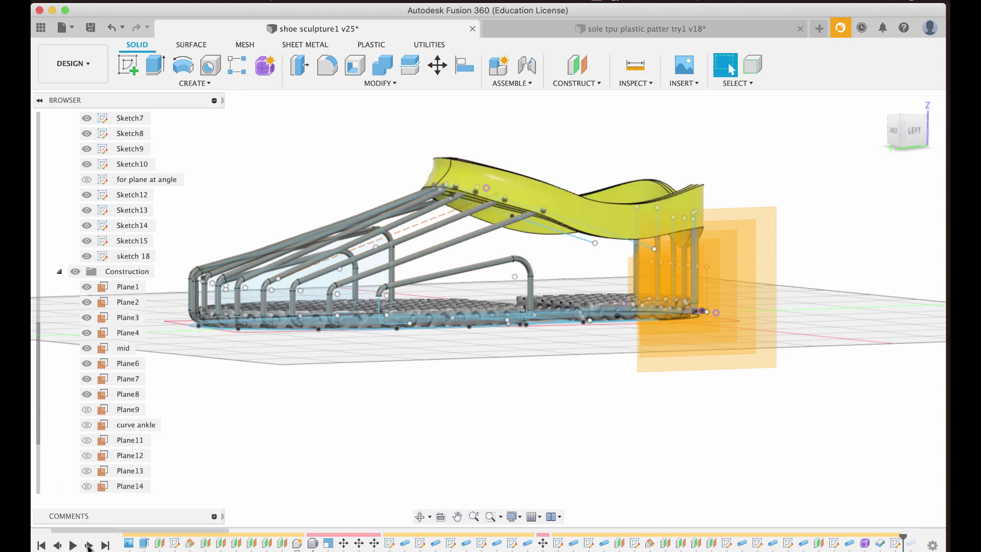
pyautogui.click(89, 545)
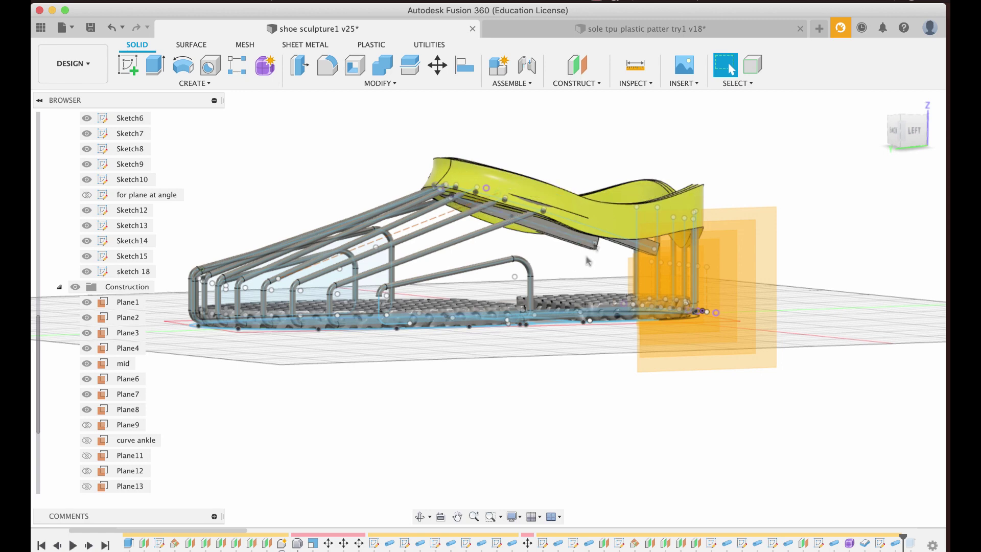
# Step: Hide the form ribbon and Body14 to examine the ankleCircuitFr body by itself, and show both bodies again
pyautogui.click(633, 192)
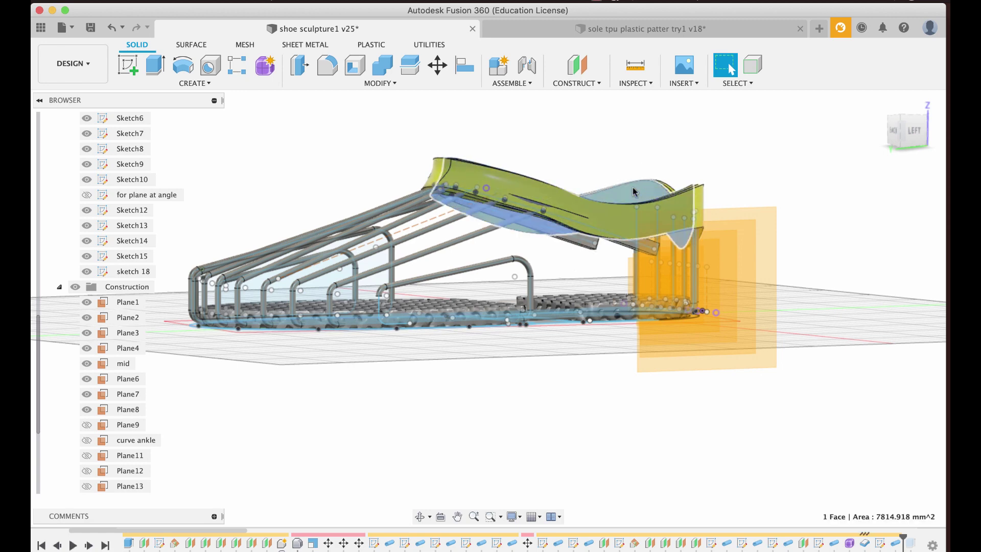
pyautogui.rightClick(634, 192)
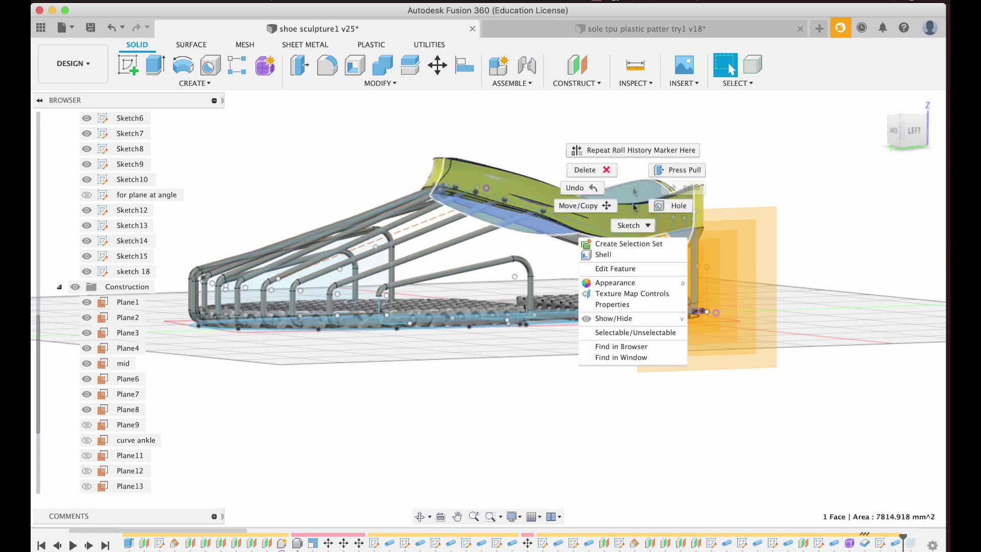
pyautogui.click(633, 345)
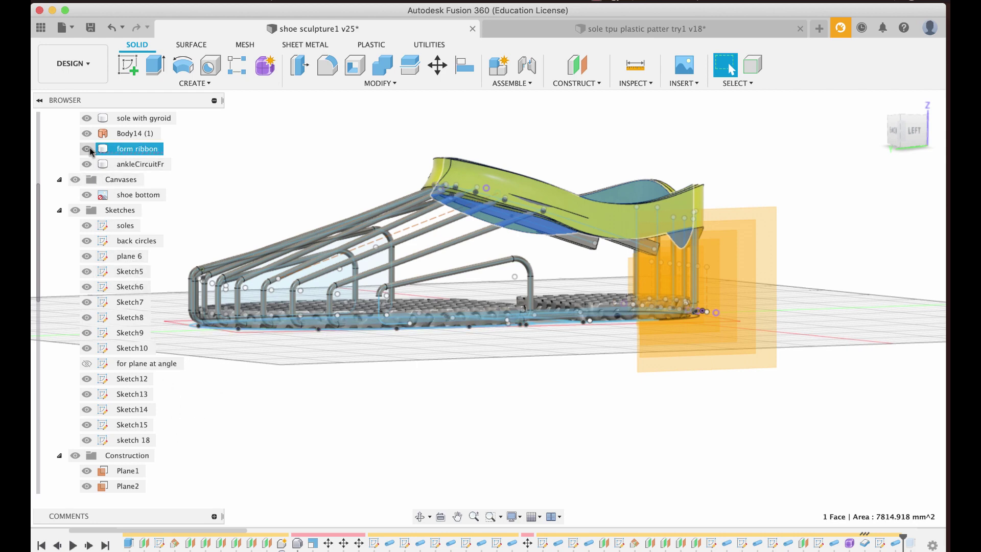
pyautogui.click(87, 148)
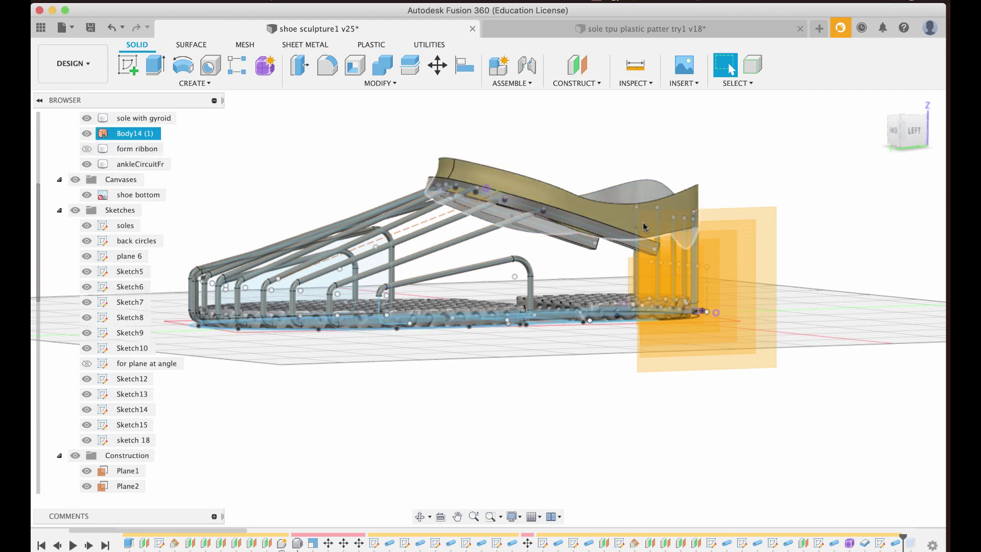
pyautogui.click(628, 229)
pyautogui.click(87, 133)
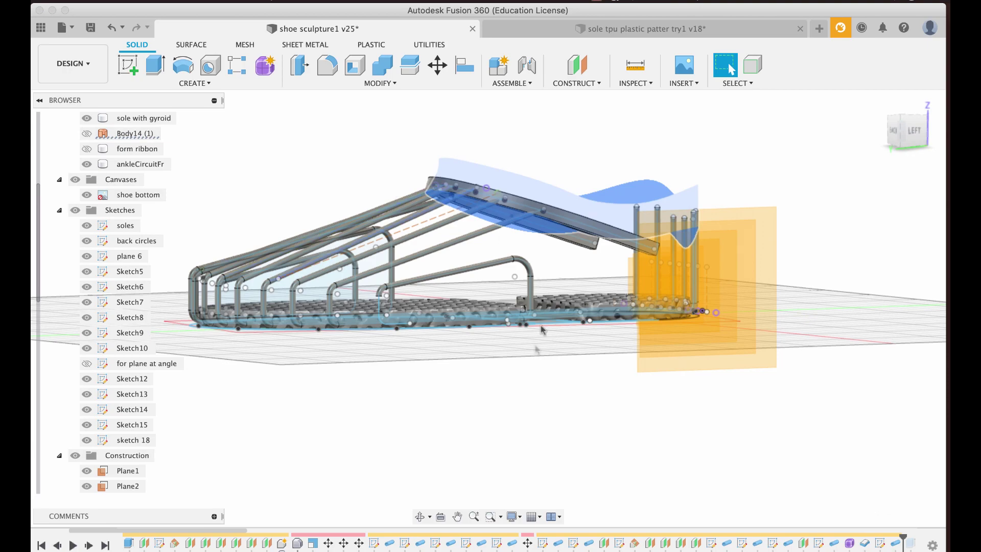
pyautogui.keyDown('shift'); pyautogui.moveTo(540, 381); pyautogui.dragTo(544, 403, button='middle'); pyautogui.keyUp('shift')
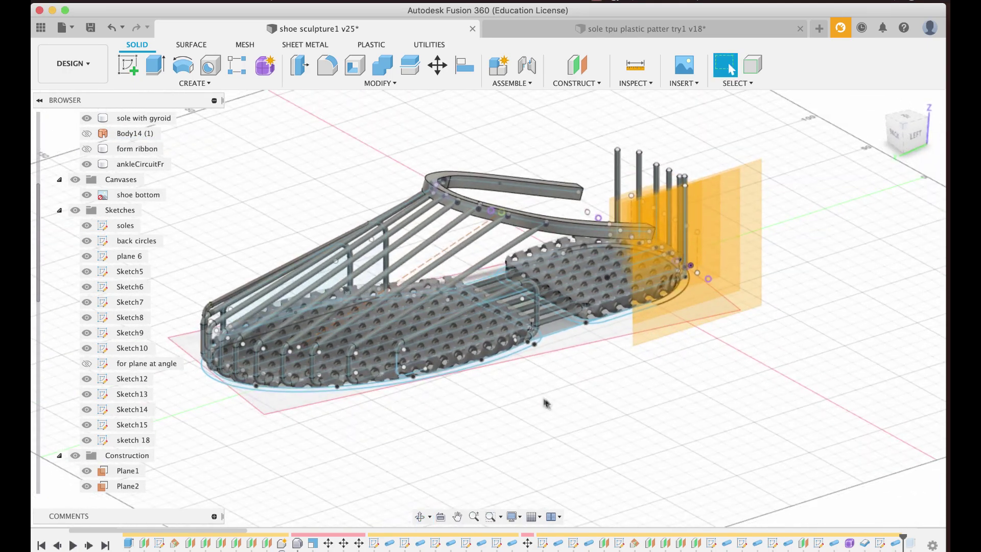
pyautogui.click(87, 134)
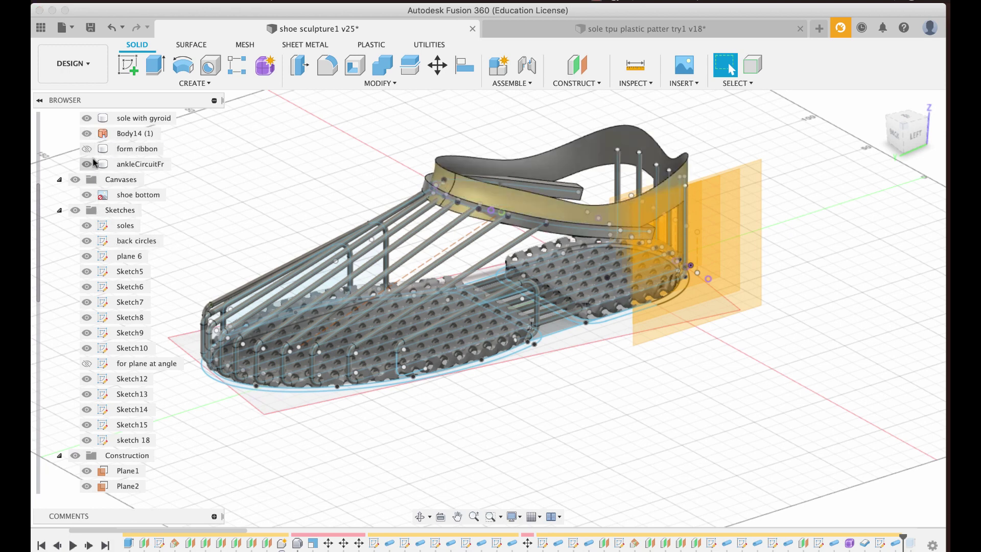
pyautogui.click(87, 149)
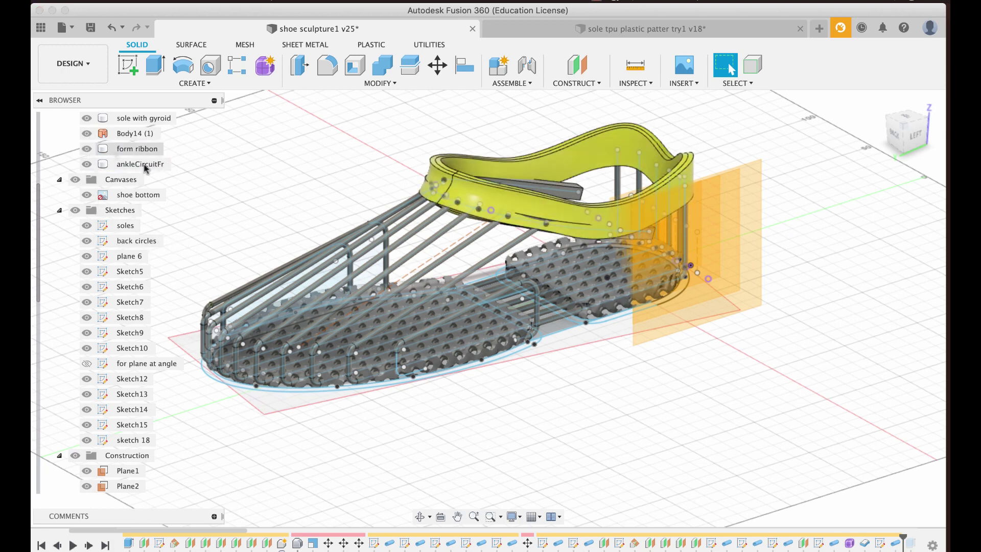
# Step: Advance the timeline through the cuts and fillets on the ankle circuit body to Sketch17 and the ankle loop 10mm pipe
pyautogui.click(99, 545)
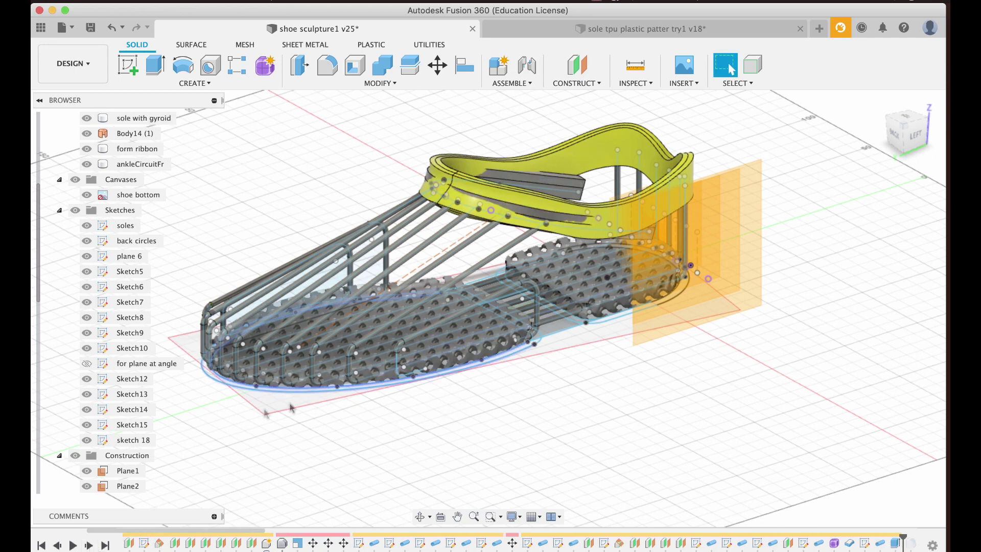
pyautogui.click(88, 546)
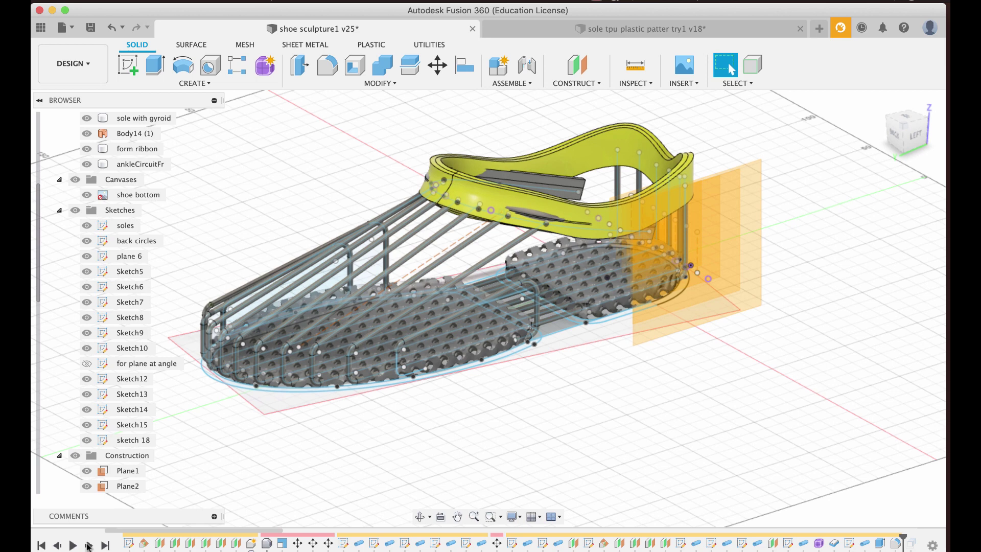
pyautogui.click(88, 546)
pyautogui.click(88, 545)
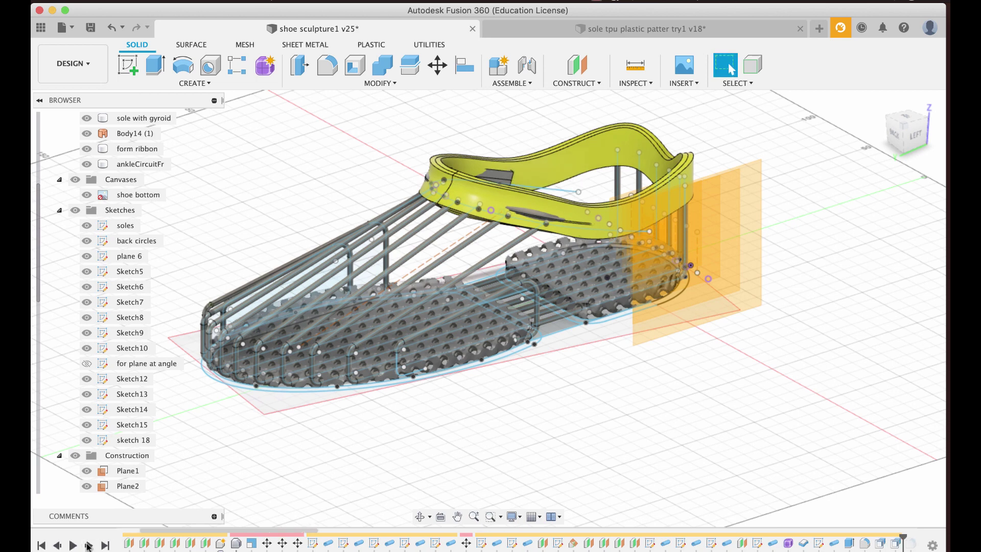
pyautogui.click(88, 545)
pyautogui.click(87, 546)
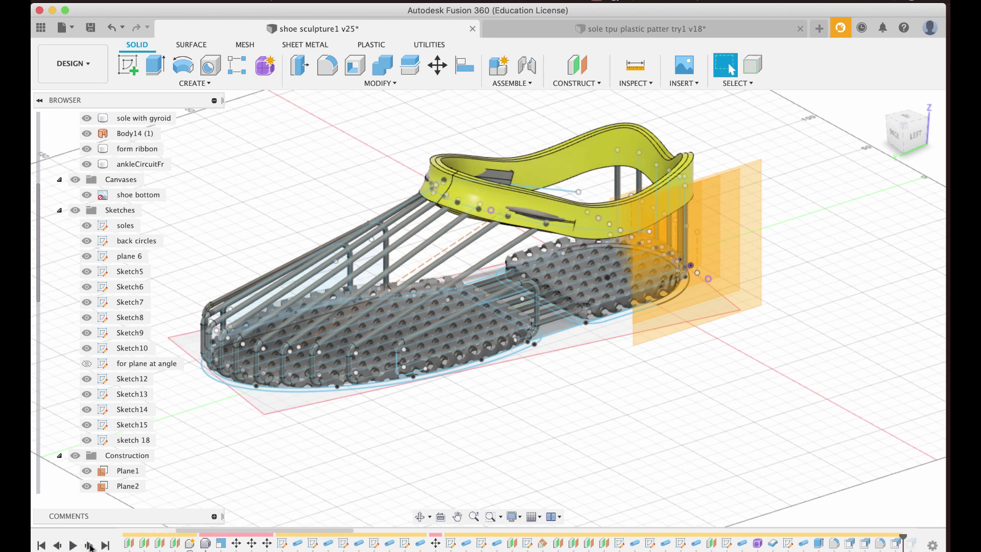
pyautogui.click(87, 546)
pyautogui.click(90, 545)
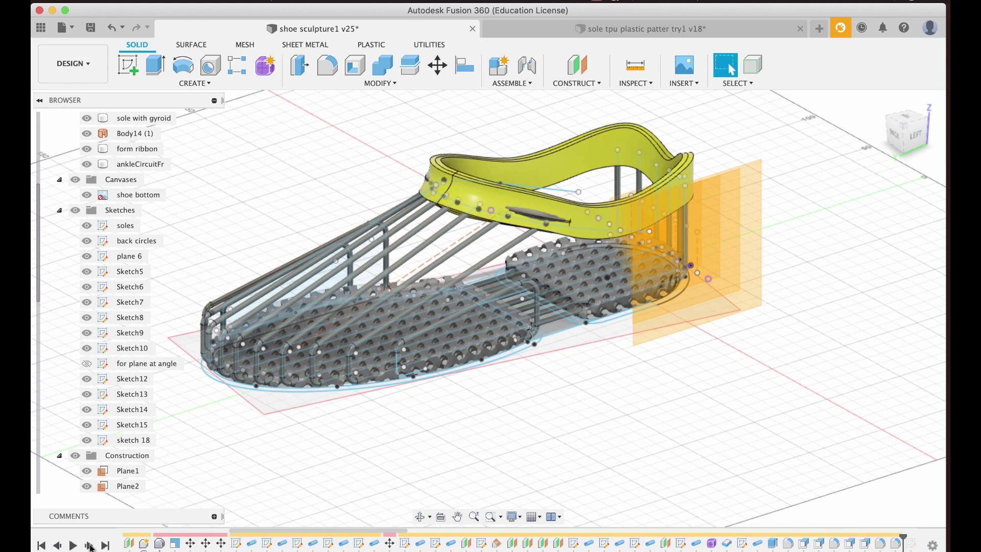
pyautogui.click(89, 545)
pyautogui.click(89, 545)
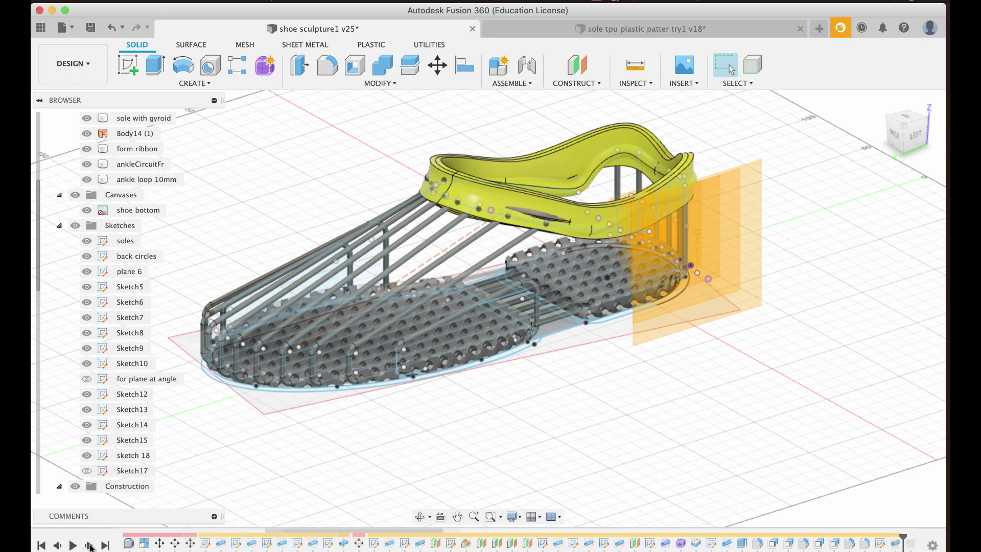
# Step: Hide the form ribbon, Body14 and ankleCircuitFr bodies to examine the ankle loop 10mm pipe by itself
pyautogui.click(557, 164)
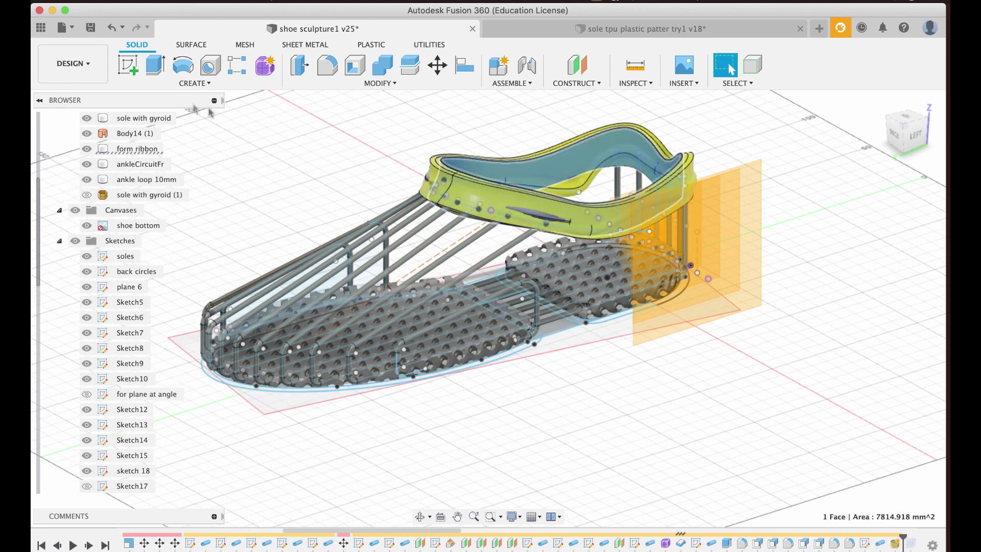
pyautogui.click(87, 148)
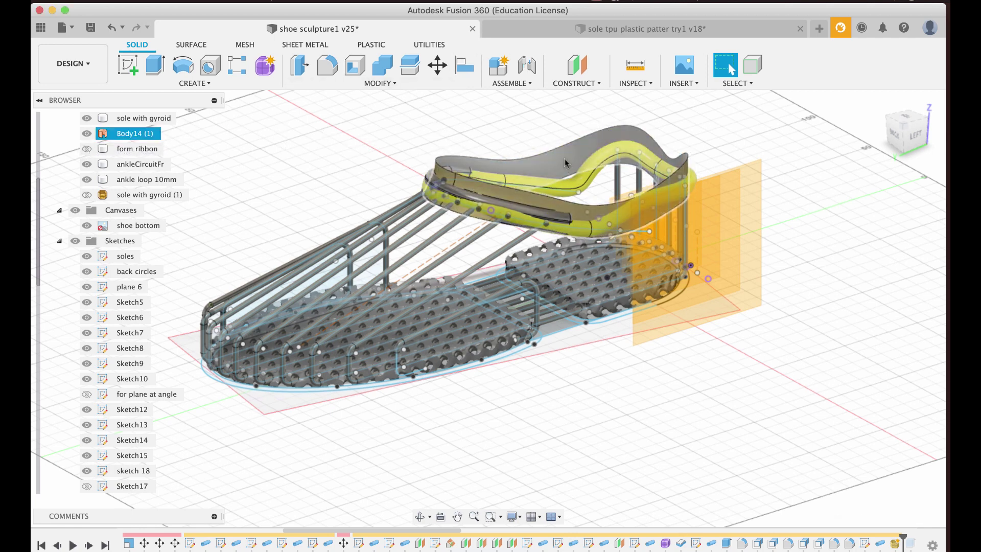
pyautogui.click(564, 160)
pyautogui.click(86, 134)
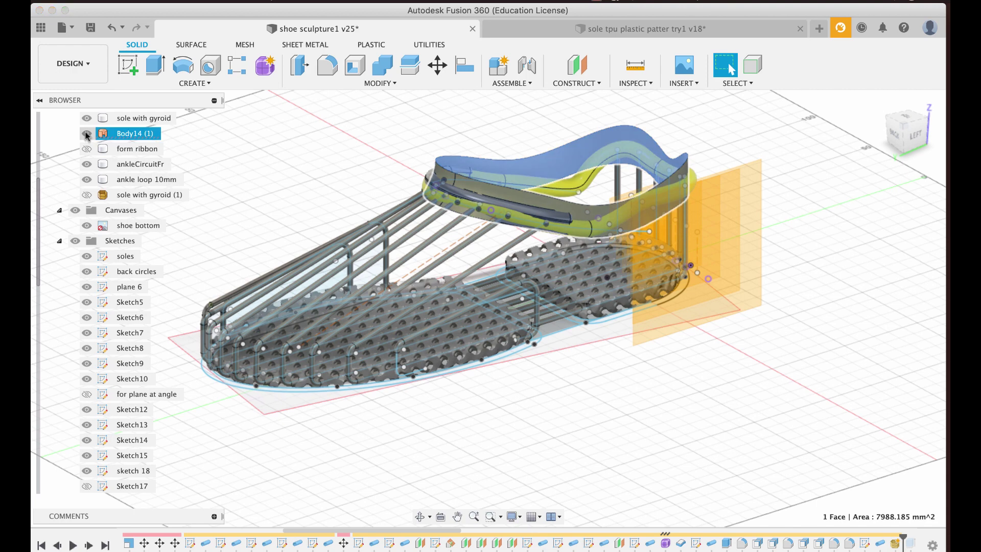
pyautogui.click(524, 207)
pyautogui.click(87, 164)
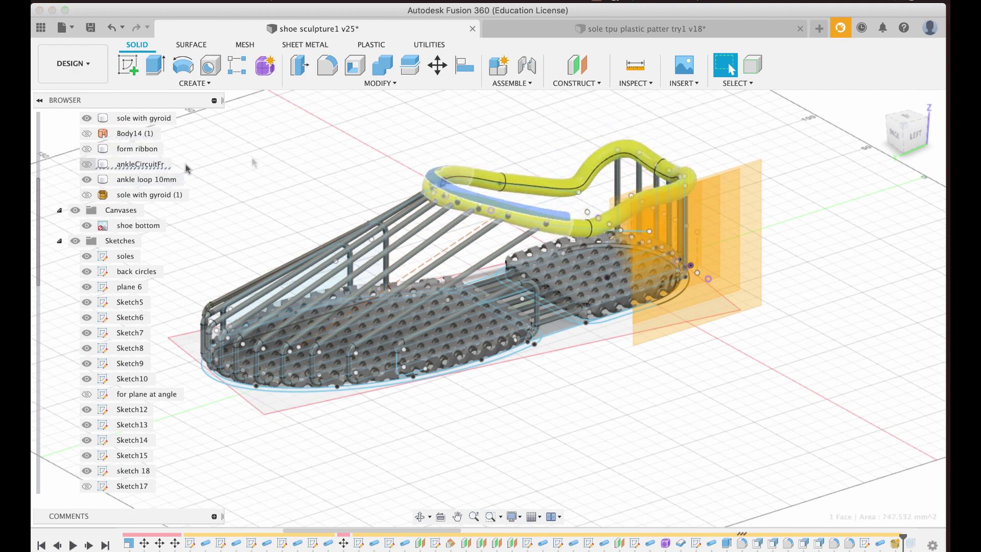
pyautogui.click(582, 166)
pyautogui.moveTo(583, 167)
pyautogui.keyDown('shift'); pyautogui.mouseDown(button='middle')
pyautogui.moveTo(554, 276)
pyautogui.moveTo(536, 215)
pyautogui.moveTo(579, 175)
pyautogui.mouseUp(button='middle'); pyautogui.keyUp('shift')
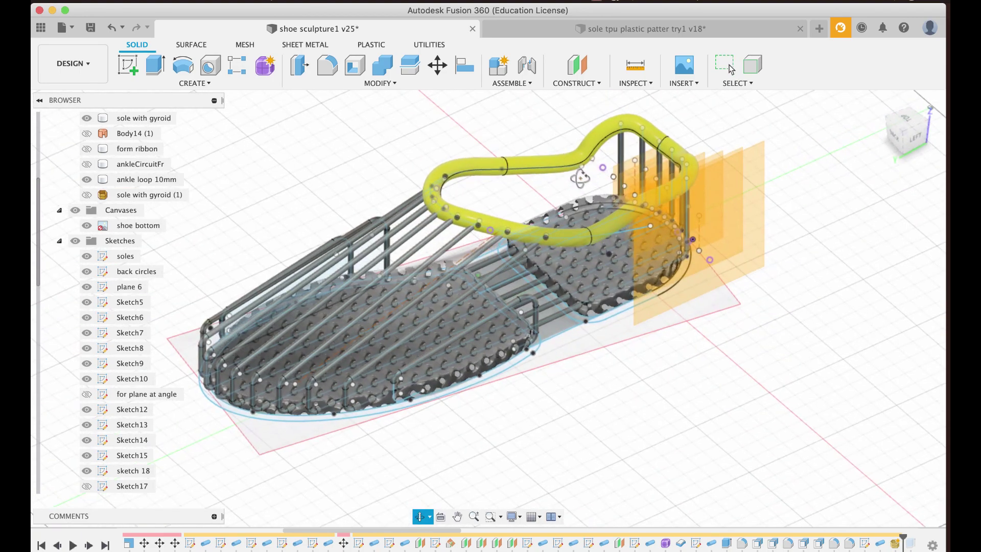
pyautogui.click(731, 68)
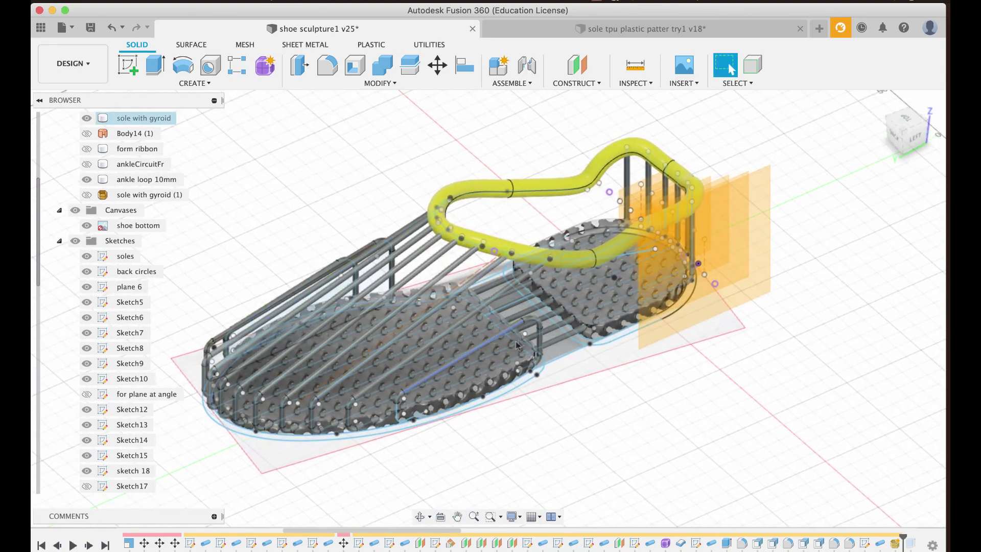
# Step: Advance the timeline through the front and back outer heel bodies and their edge fillets to the sketch around the front heel
pyautogui.click(88, 545)
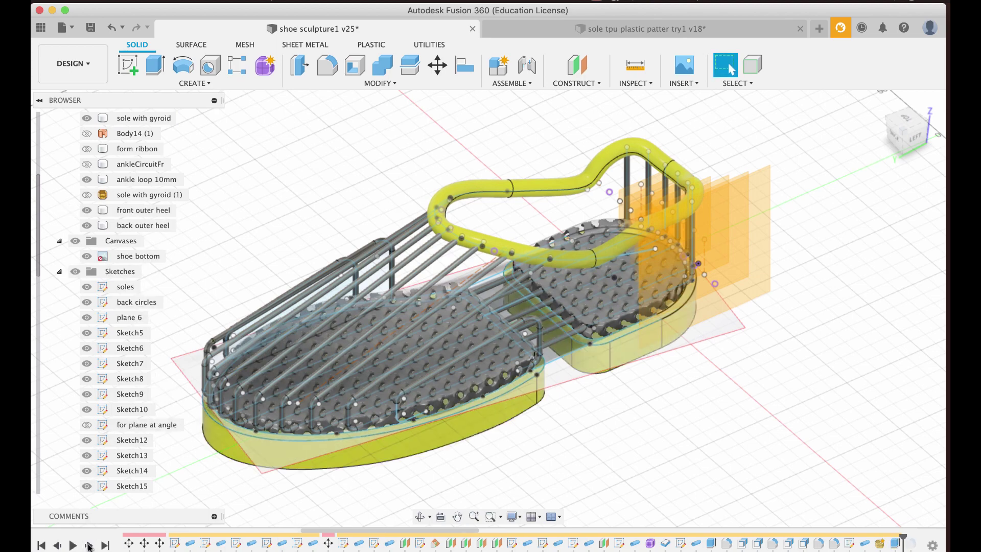
pyautogui.keyDown('shift'); pyautogui.moveTo(549, 443); pyautogui.dragTo(502, 432, button='middle'); pyautogui.keyUp('shift')
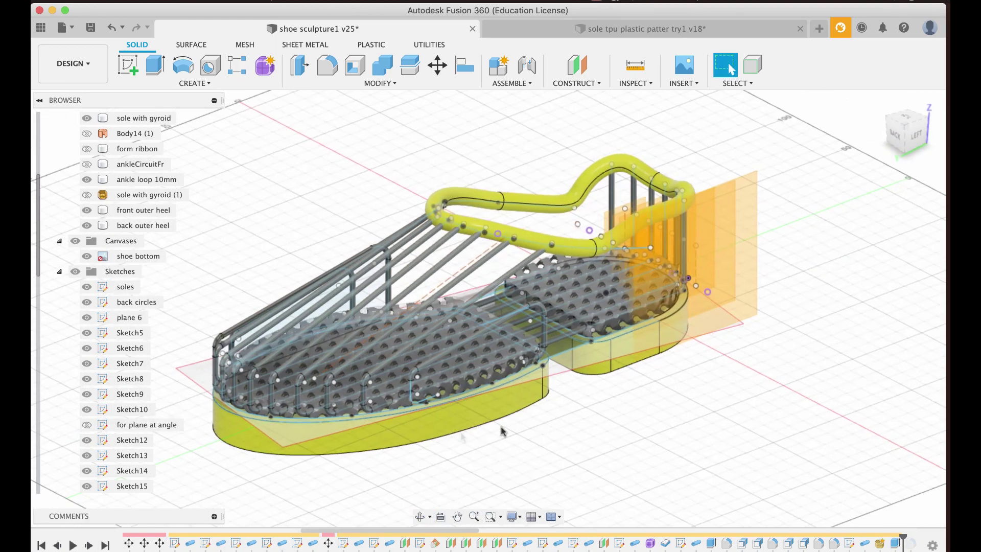
pyautogui.click(88, 545)
pyautogui.click(88, 546)
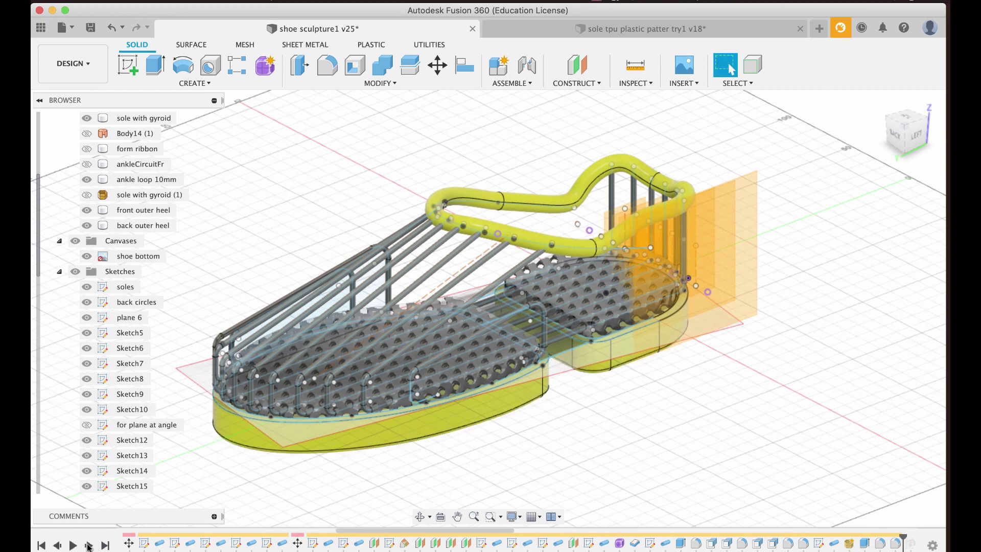
pyautogui.click(89, 546)
pyautogui.click(88, 546)
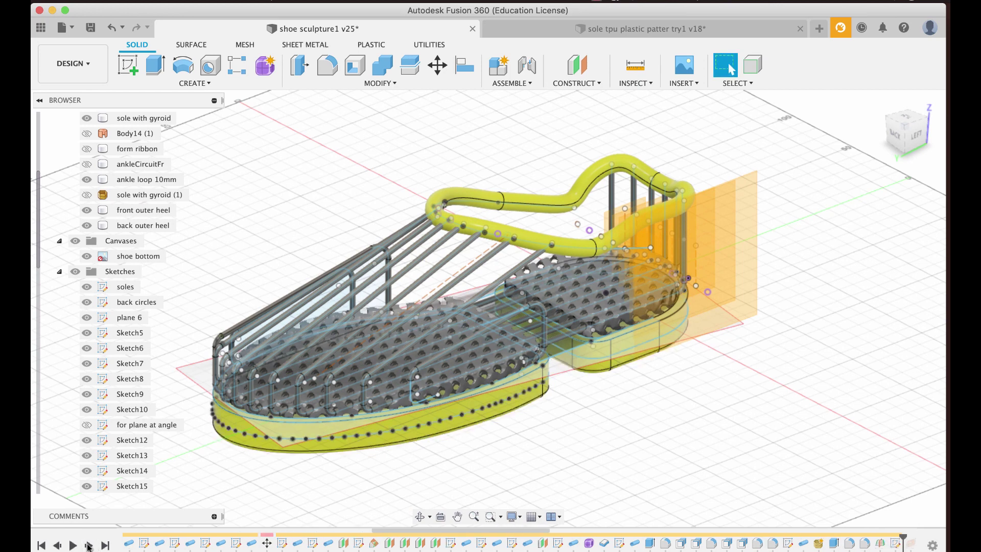
# Step: Hide all sketches and inspect the side of the front outer heel up close from the back
pyautogui.click(74, 272)
pyautogui.scroll(4, 435, 470)
pyautogui.moveTo(391, 425)
pyautogui.keyDown('shift'); pyautogui.mouseDown(button='middle')
pyautogui.moveTo(406, 430)
pyautogui.moveTo(427, 416)
pyautogui.moveTo(444, 390)
pyautogui.moveTo(413, 409)
pyautogui.mouseUp(button='middle'); pyautogui.keyUp('shift')
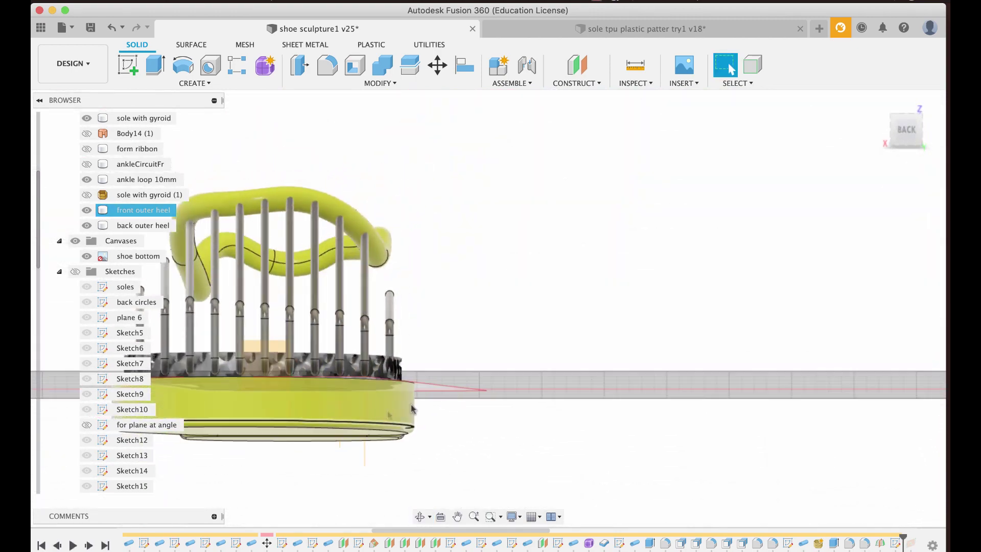
# Step: Advance the timeline through the features that add the horizontal lines around the front outer heel, and examine them at an angle
pyautogui.click(89, 545)
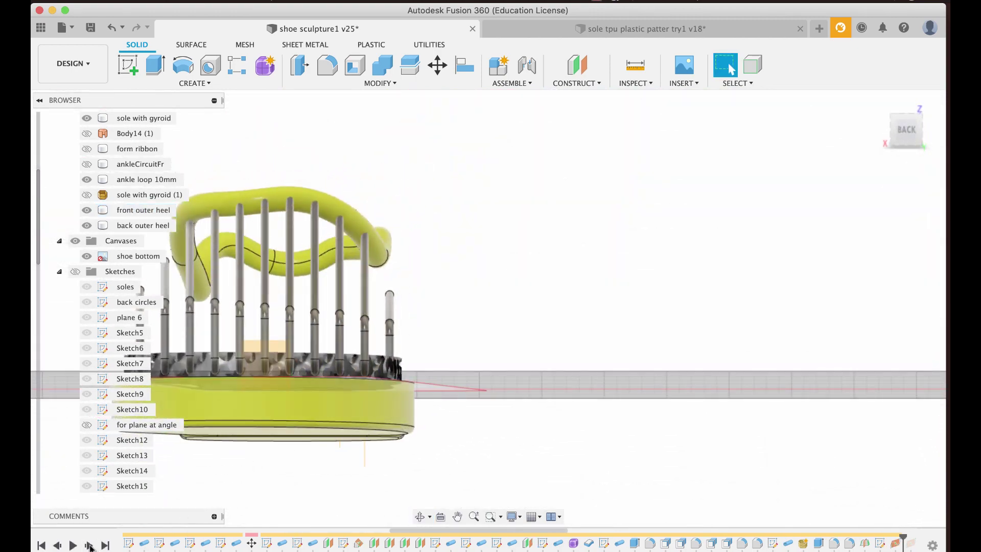
pyautogui.click(90, 547)
pyautogui.click(89, 546)
pyautogui.click(90, 546)
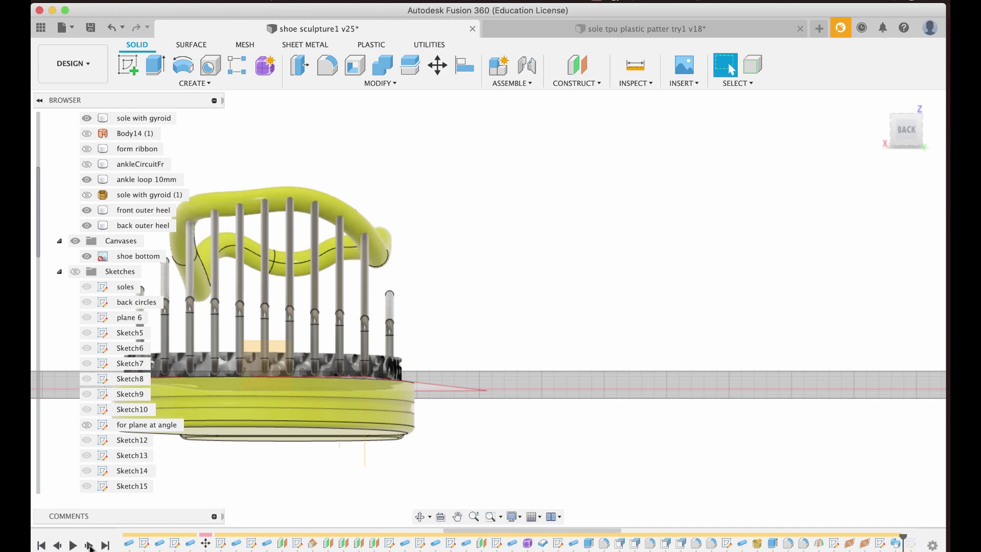
pyautogui.keyDown('shift'); pyautogui.moveTo(464, 429); pyautogui.dragTo(595, 453, button='middle'); pyautogui.keyUp('shift')
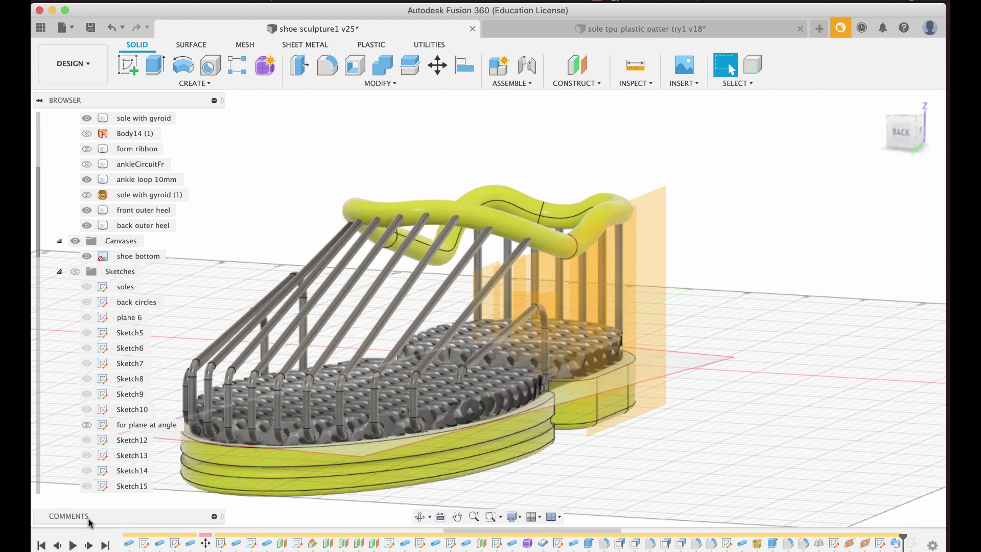
# Step: Advance the timeline past the horizontal lines on the back outer heel to the sole with gyroid (2) and bridge piece bodies
pyautogui.click(90, 546)
pyautogui.click(90, 546)
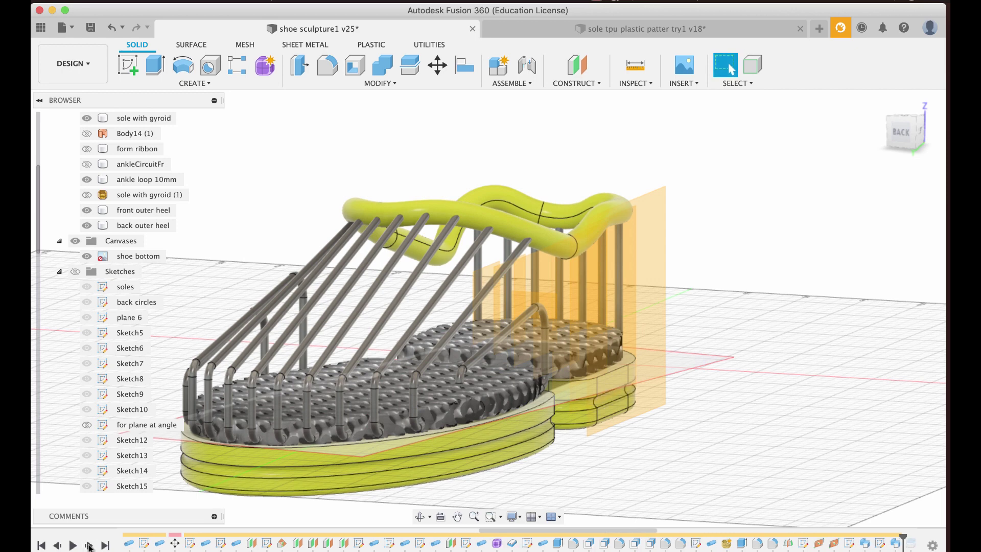
pyautogui.click(90, 546)
pyautogui.click(90, 546)
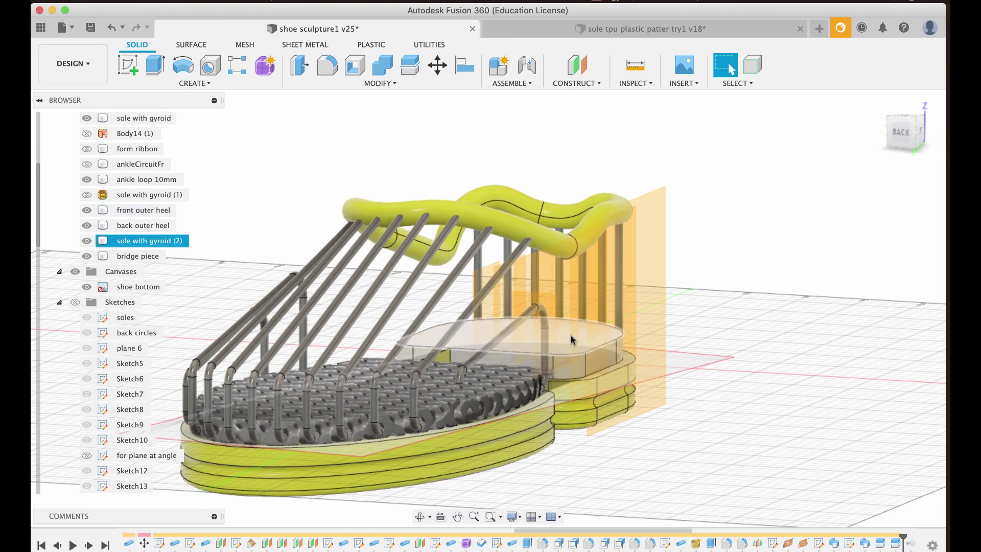
# Step: Advance the timeline past the removal and rebuilding of the rearmost front pipe to the last feature of the design
pyautogui.click(90, 546)
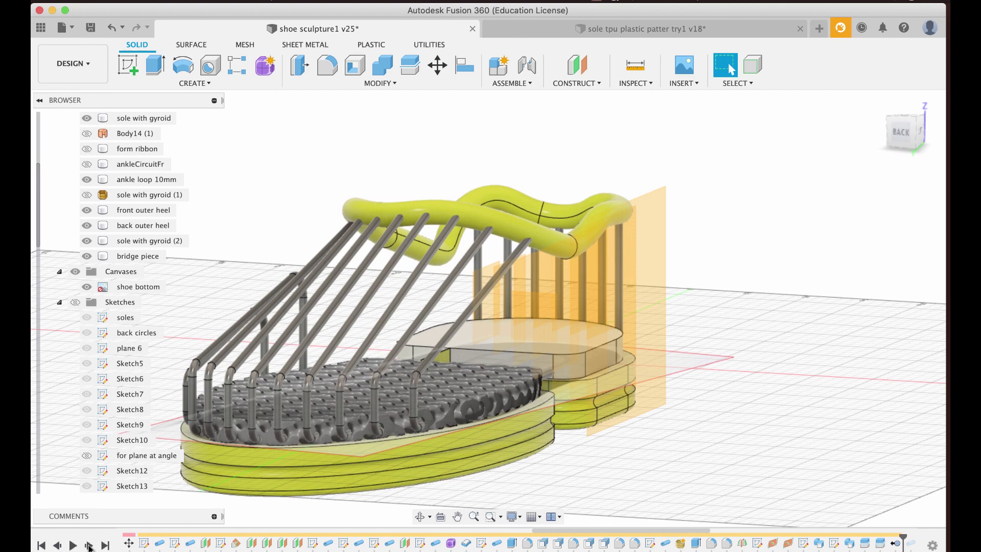
pyautogui.click(90, 546)
pyautogui.click(90, 546)
pyautogui.click(90, 546)
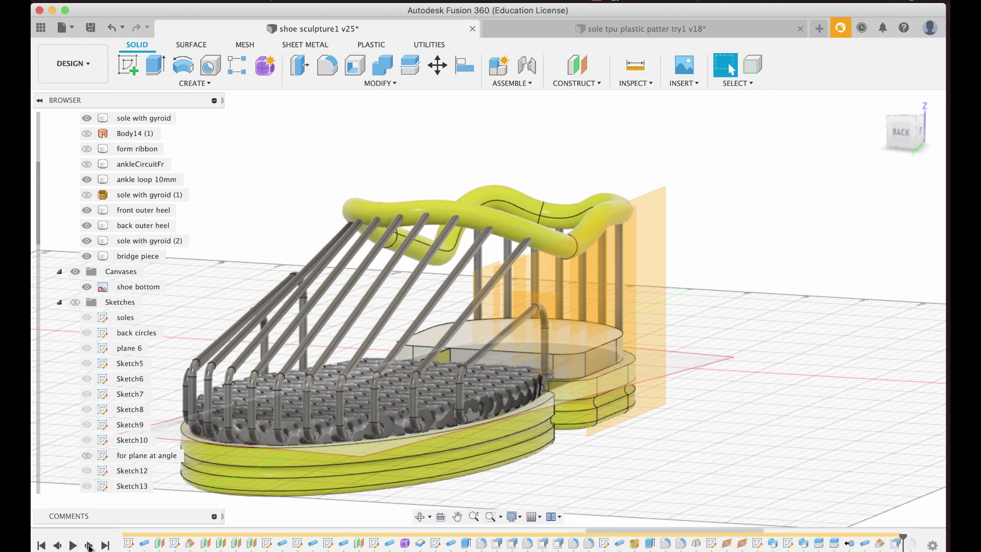
pyautogui.click(90, 546)
pyautogui.click(89, 546)
pyautogui.click(89, 547)
pyautogui.click(90, 546)
pyautogui.click(89, 546)
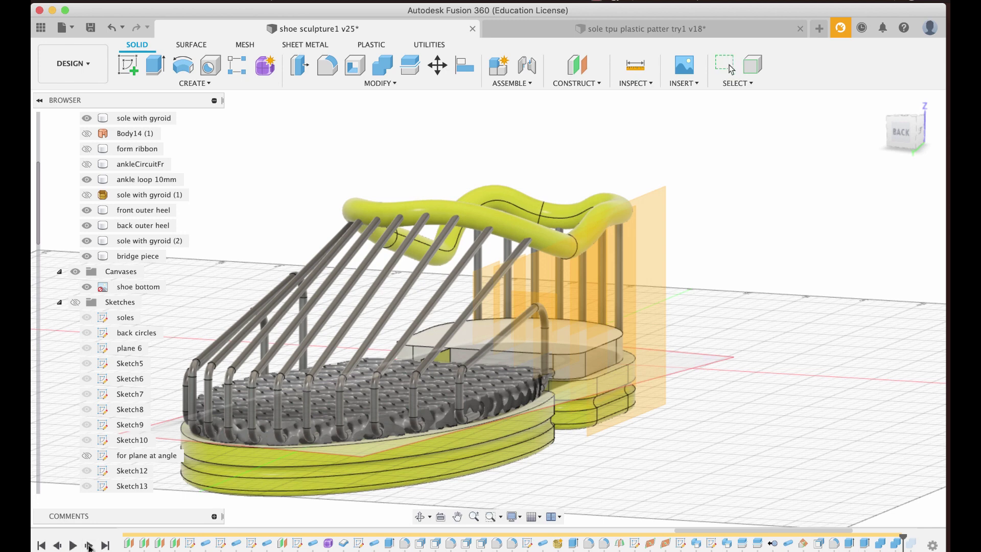
pyautogui.click(90, 546)
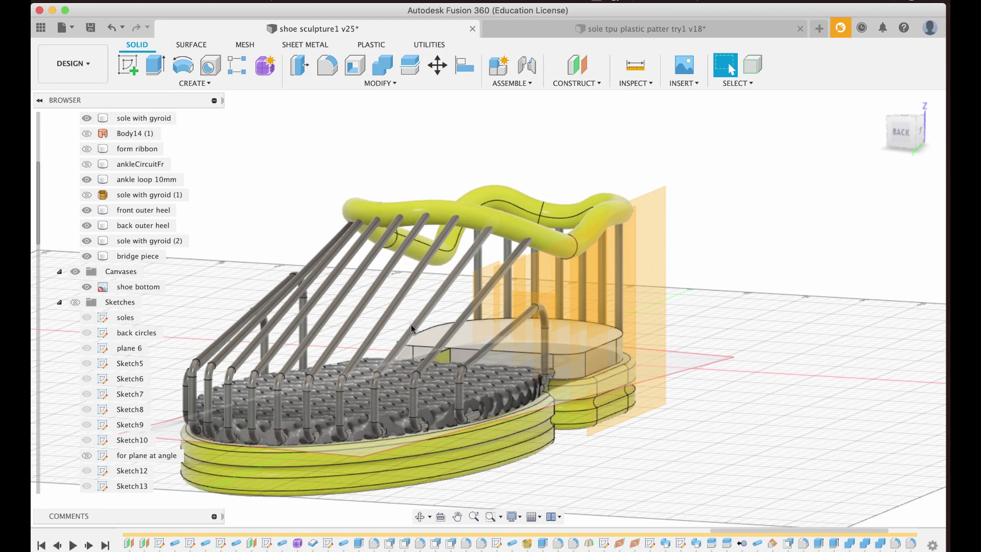
# Step: Hide the volumetric lattice of the sole with gyroid body and inspect the solid front sole beneath the pipes
pyautogui.rightClick(134, 118)
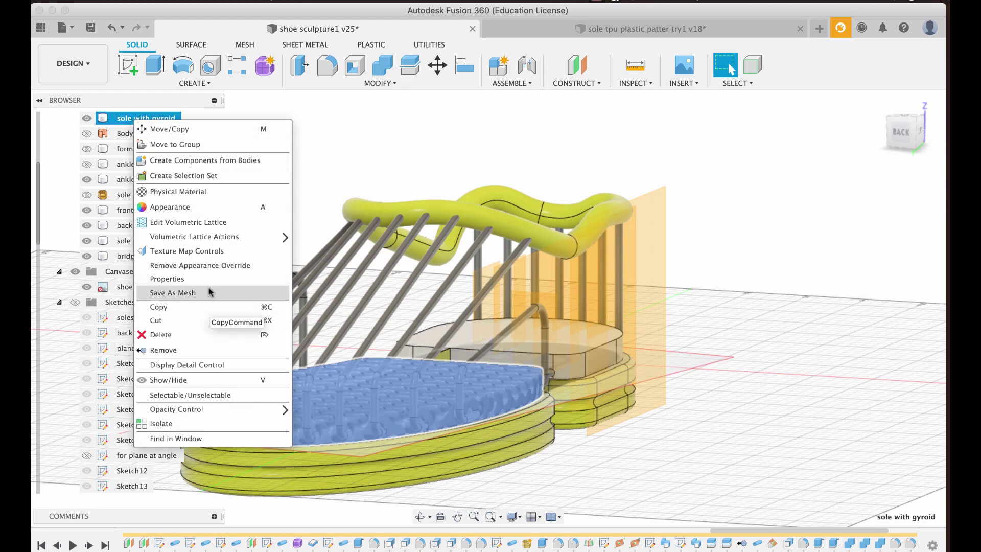
pyautogui.moveTo(216, 236)
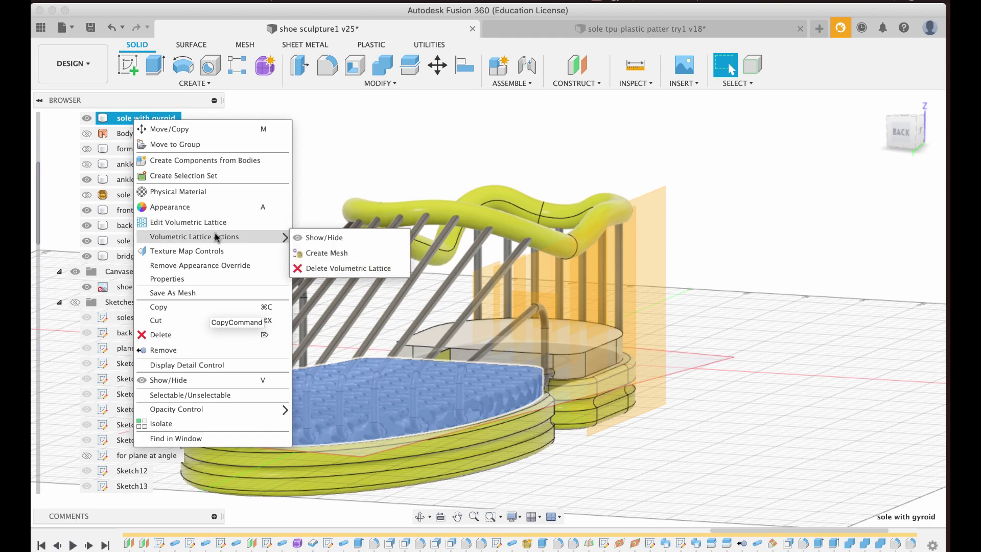
pyautogui.click(312, 238)
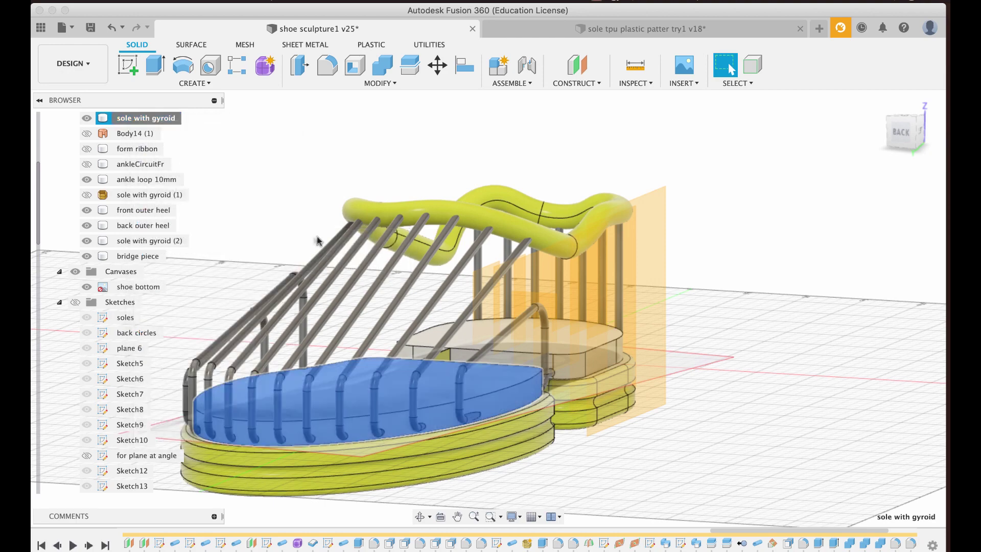
pyautogui.keyDown('shift'); pyautogui.moveTo(755, 325); pyautogui.dragTo(705, 349, button='middle'); pyautogui.keyUp('shift')
pyautogui.moveTo(645, 396); pyautogui.dragTo(734, 353, button='middle')
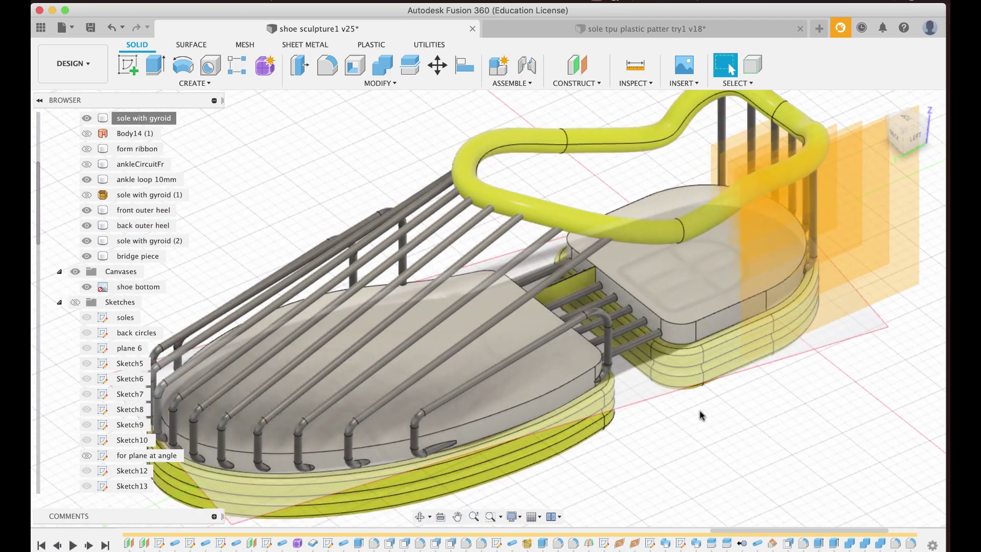
pyautogui.scroll(-2, 701, 416)
pyautogui.keyDown('shift'); pyautogui.moveTo(698, 417); pyautogui.dragTo(659, 388, button='middle'); pyautogui.keyUp('shift')
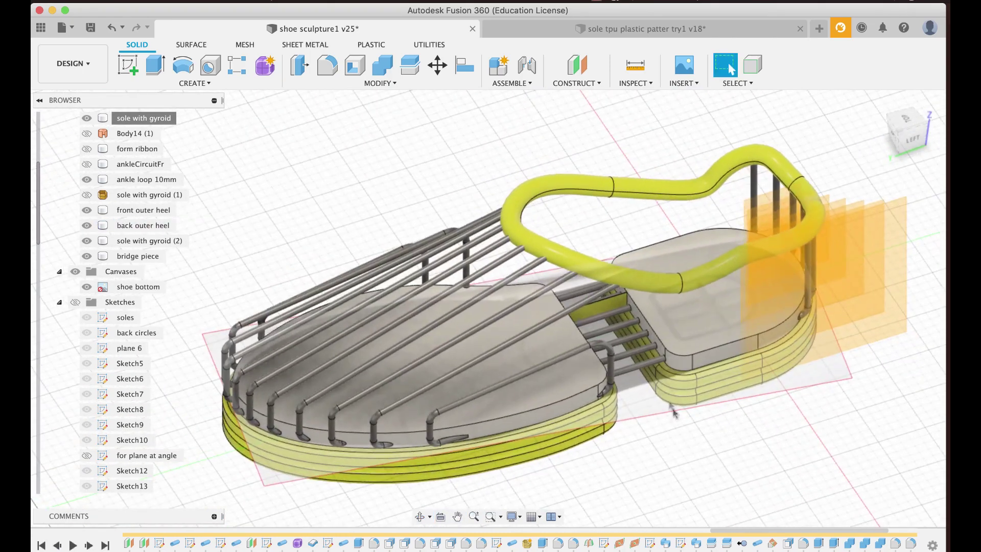
# Step: Show the form ribbon in place of the ankle loop 10mm body and examine the whole shoe from several angles
pyautogui.click(630, 274)
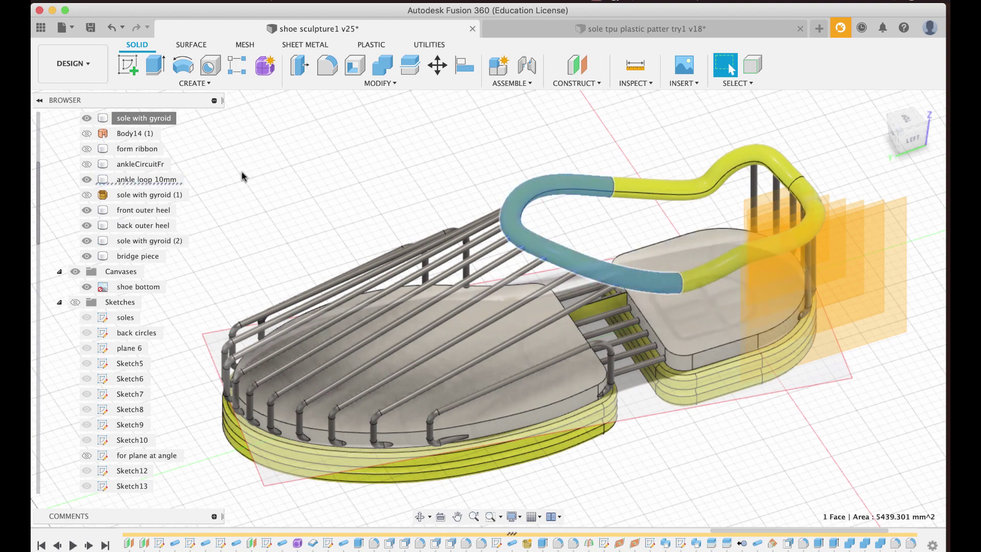
pyautogui.click(87, 149)
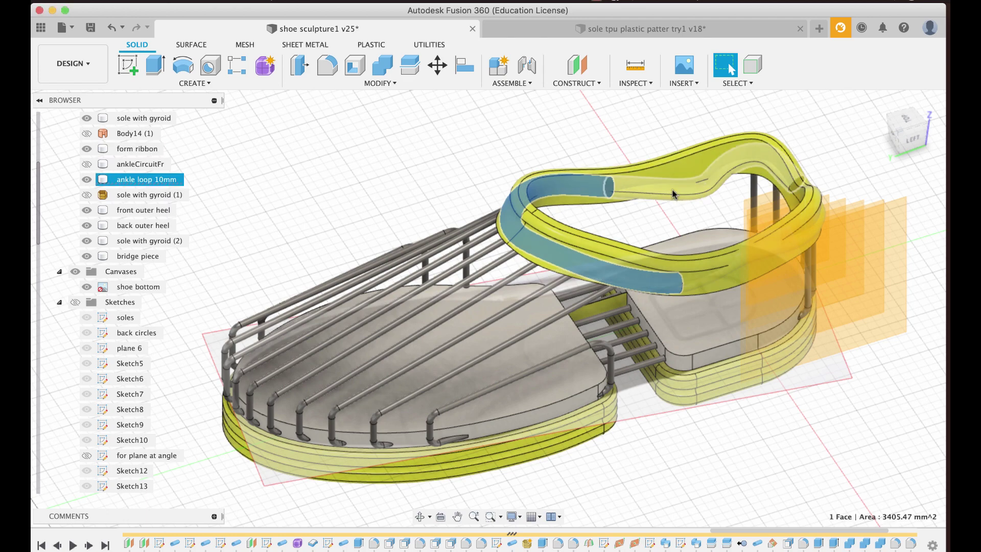
pyautogui.click(87, 179)
pyautogui.click(87, 179)
pyautogui.click(87, 179)
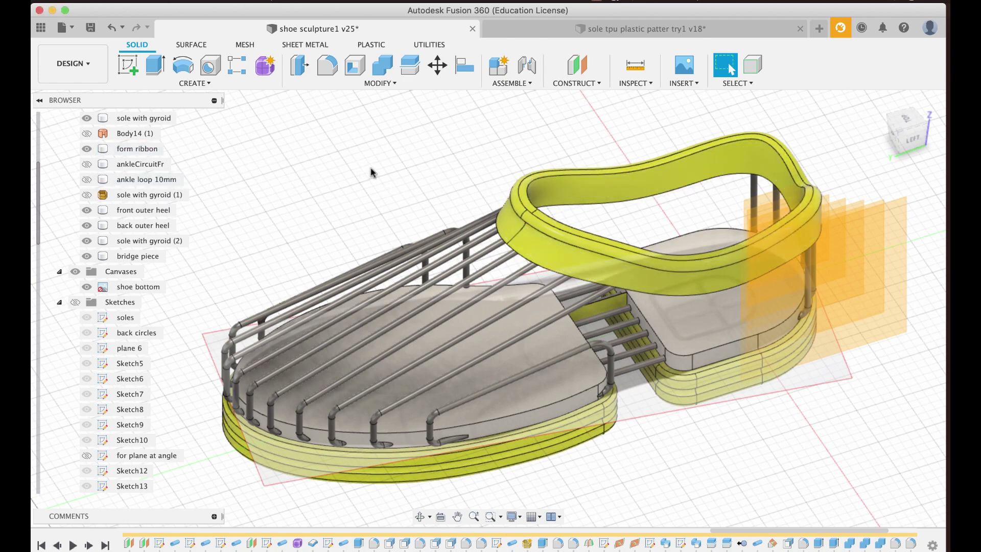
pyautogui.scroll(-2, 527, 330)
pyautogui.keyDown('shift'); pyautogui.moveTo(546, 371); pyautogui.dragTo(619, 327, button='middle'); pyautogui.keyUp('shift')
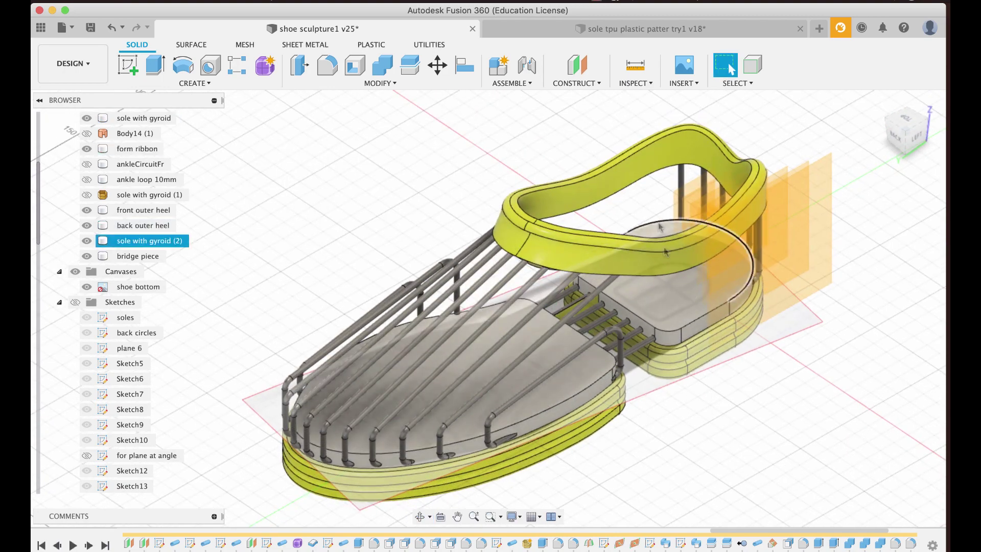
pyautogui.keyDown('shift'); pyautogui.moveTo(666, 251); pyautogui.dragTo(527, 335, button='middle'); pyautogui.keyUp('shift')
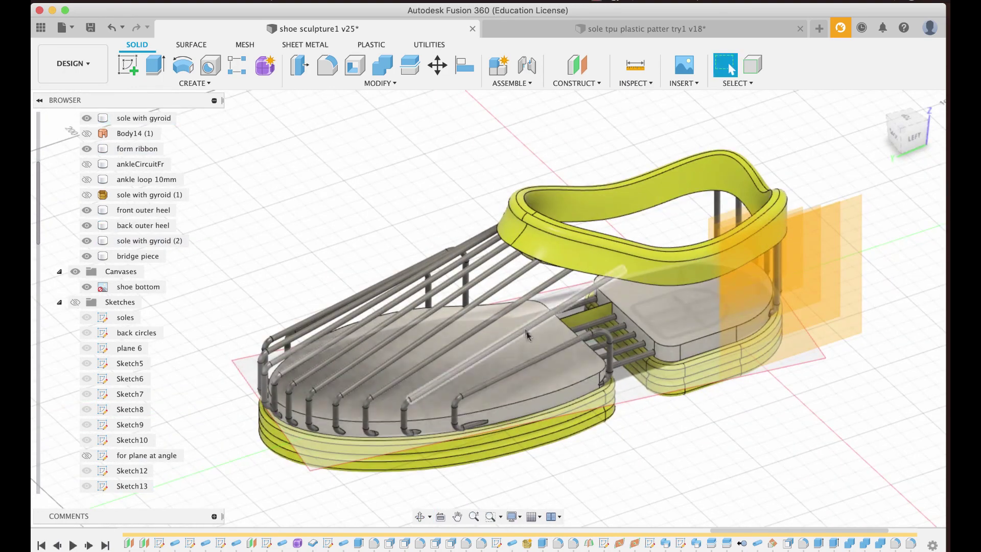
pyautogui.keyDown('shift'); pyautogui.moveTo(604, 326); pyautogui.dragTo(691, 410, button='middle'); pyautogui.keyUp('shift')
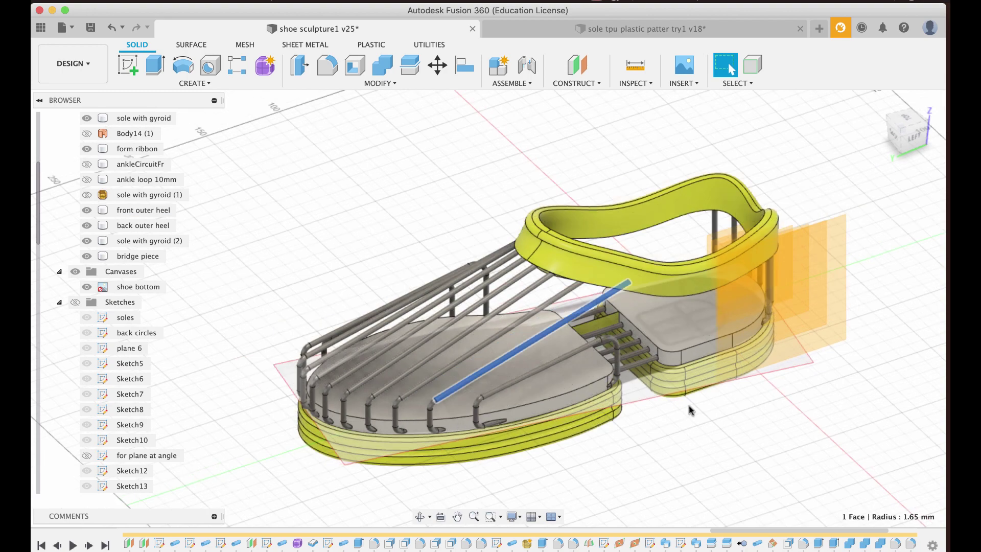
pyautogui.keyDown('shift'); pyautogui.moveTo(658, 450); pyautogui.dragTo(644, 422, button='middle'); pyautogui.keyUp('shift')
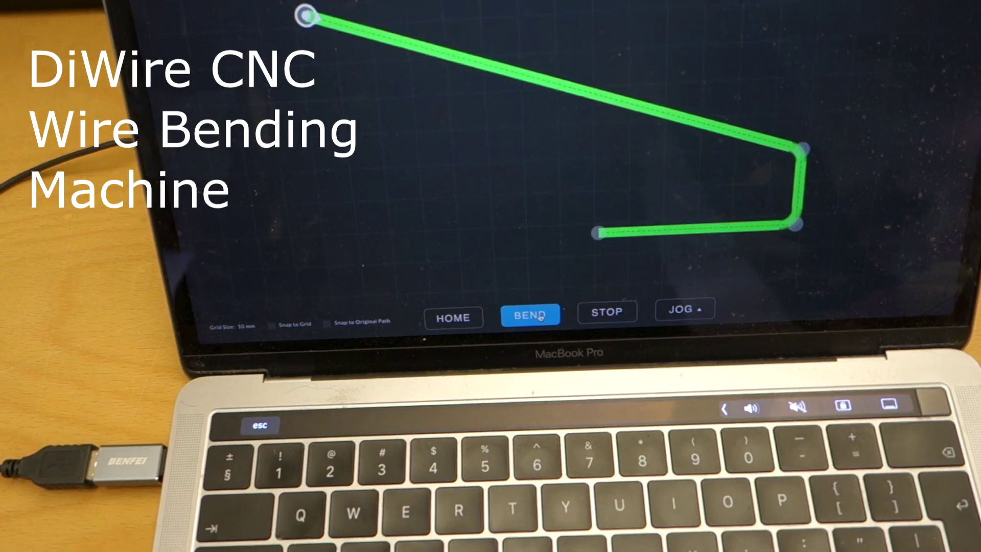